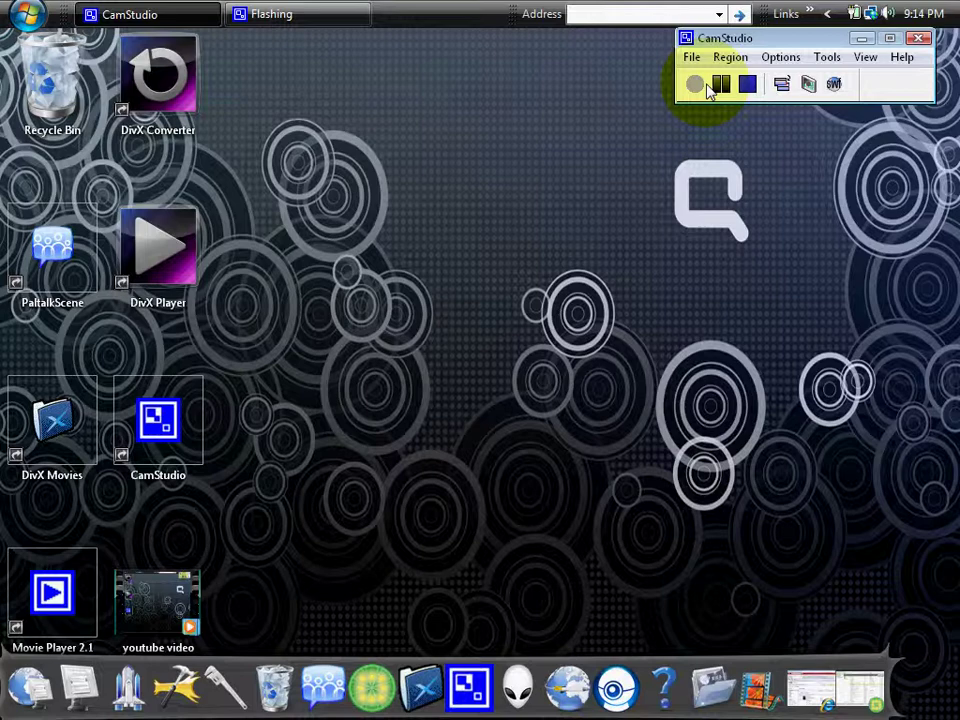
Launch CamStudio and record a brief screen capture, pausing and then stopping it.
double_click(160, 468)
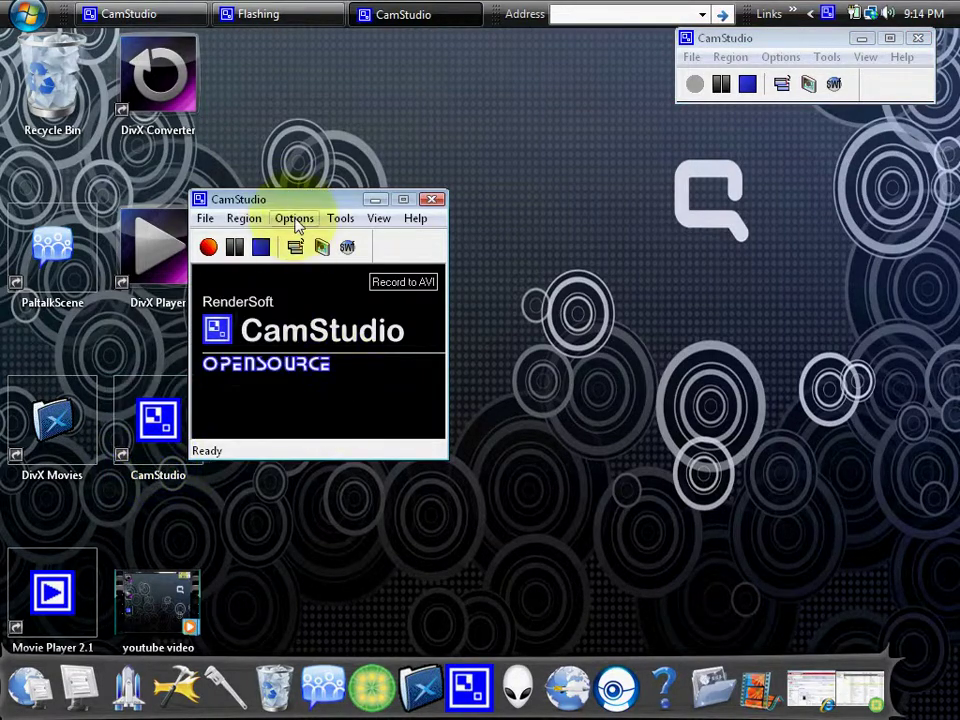
left_click_drag(291, 201, 412, 84)
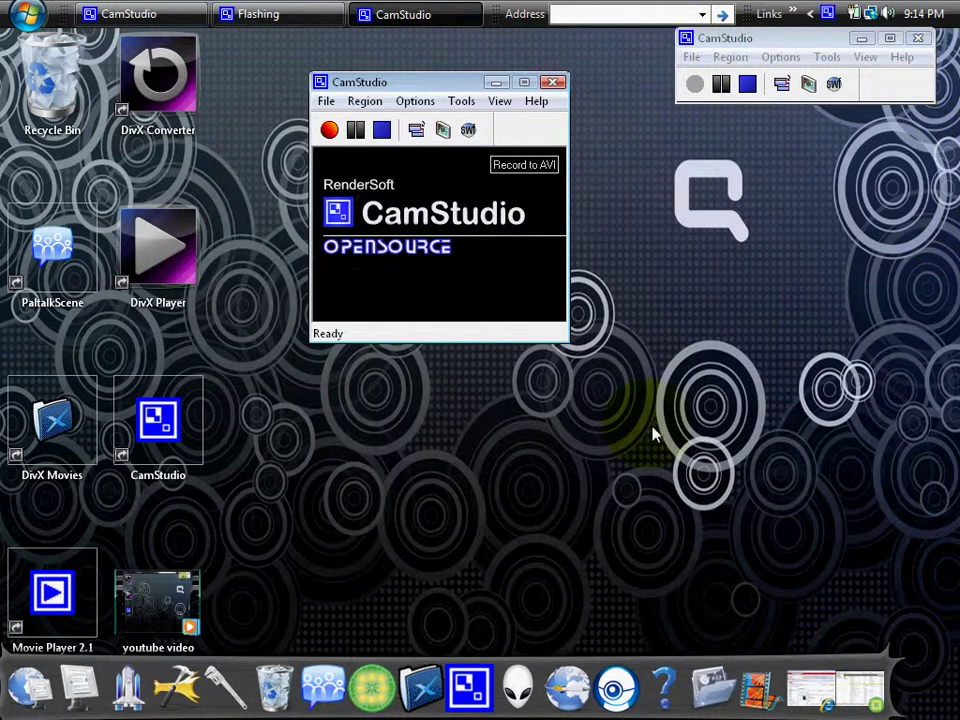
left_click(328, 104)
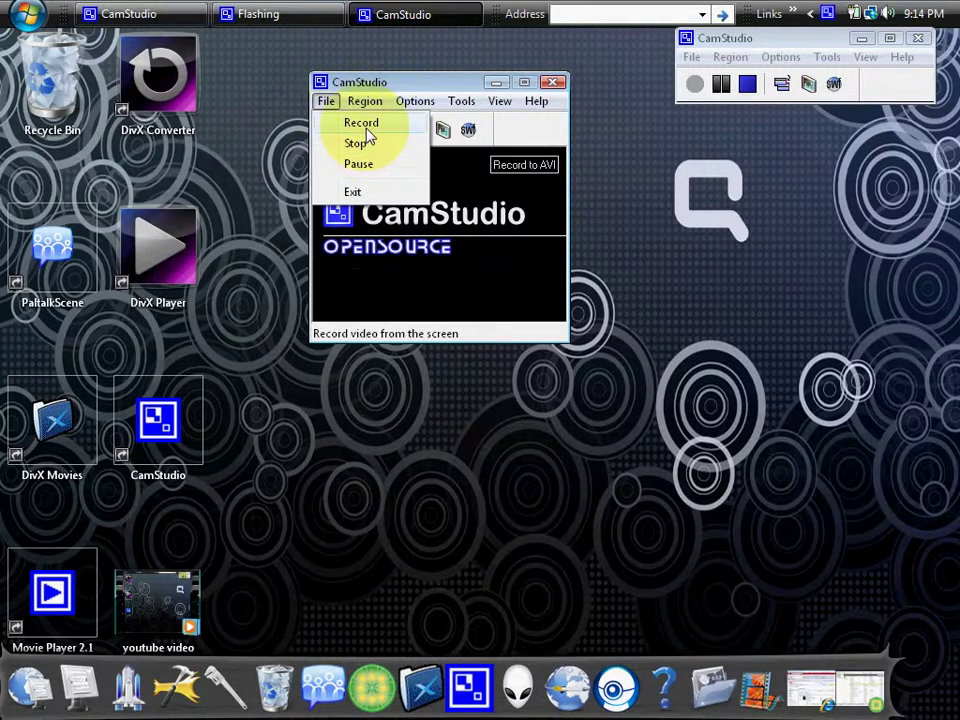
left_click(362, 124)
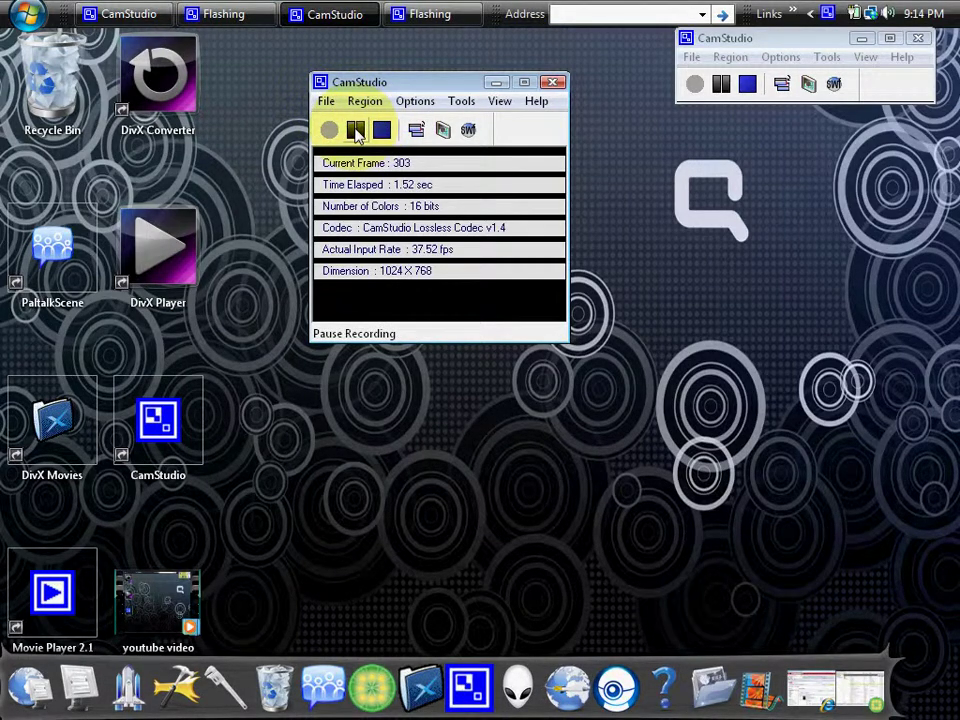
left_click(356, 131)
left_click(327, 101)
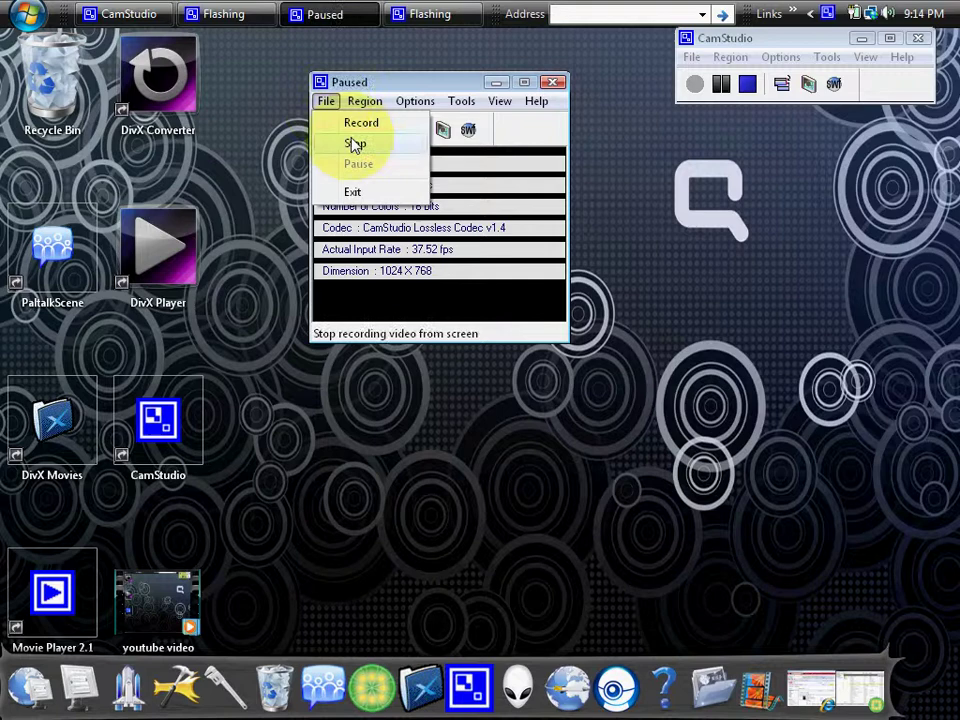
left_click(355, 144)
type("test")
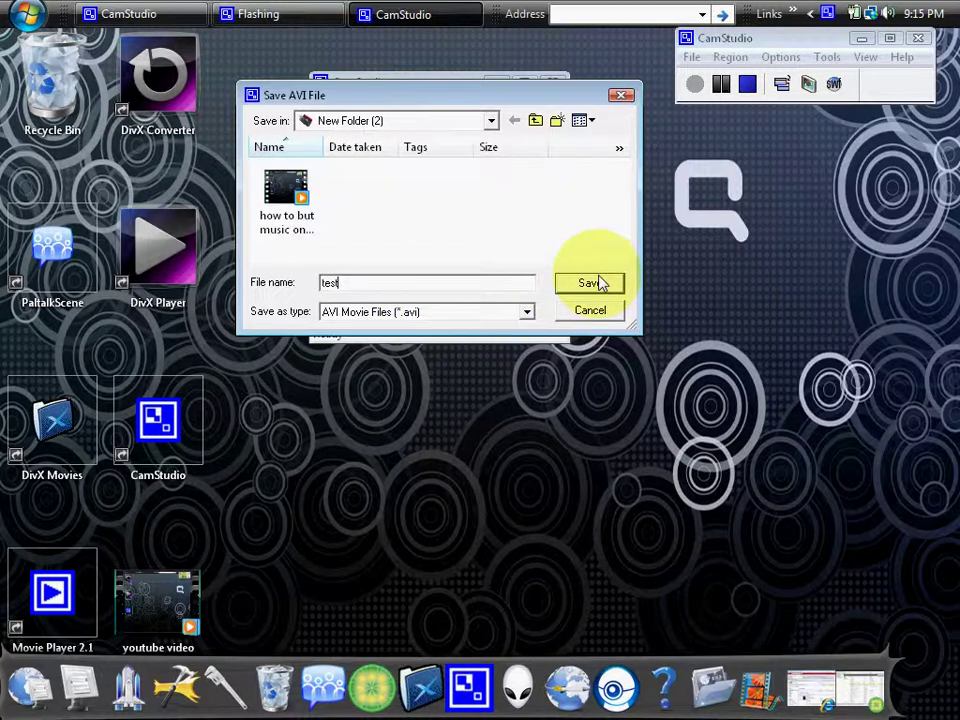
Browse the save location from Desktop through the user's home folder into Videos.
left_click(491, 121)
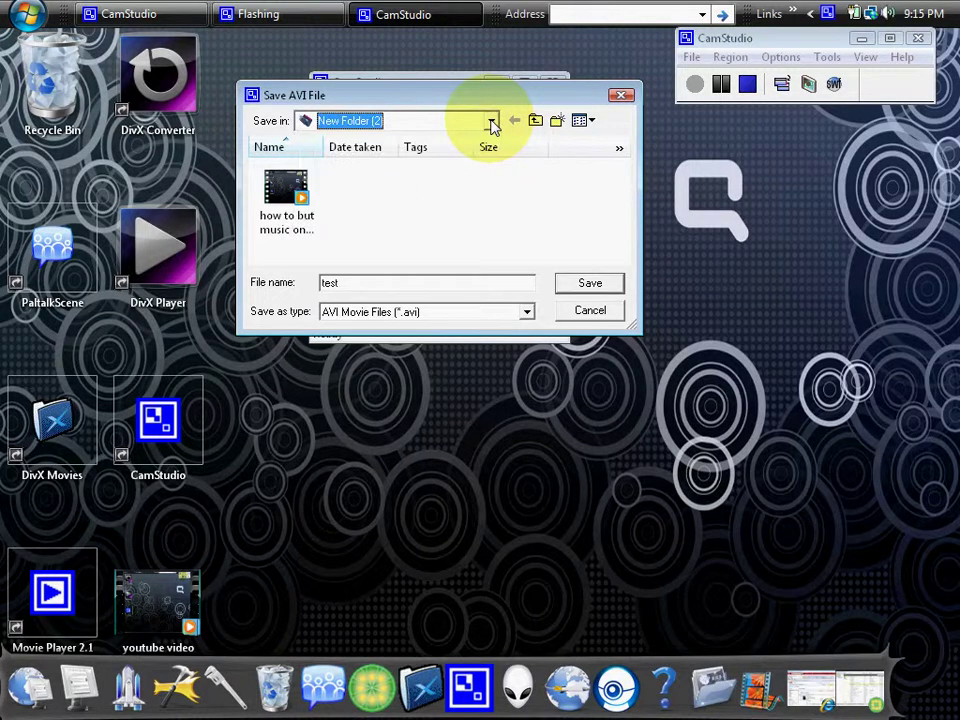
left_click(491, 121)
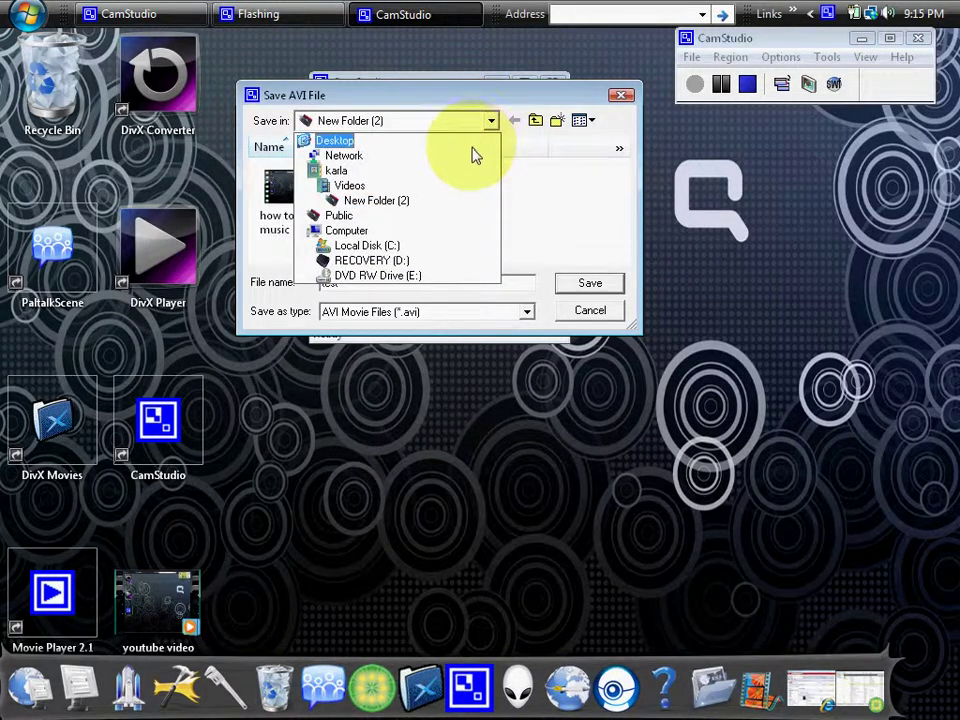
left_click(471, 144)
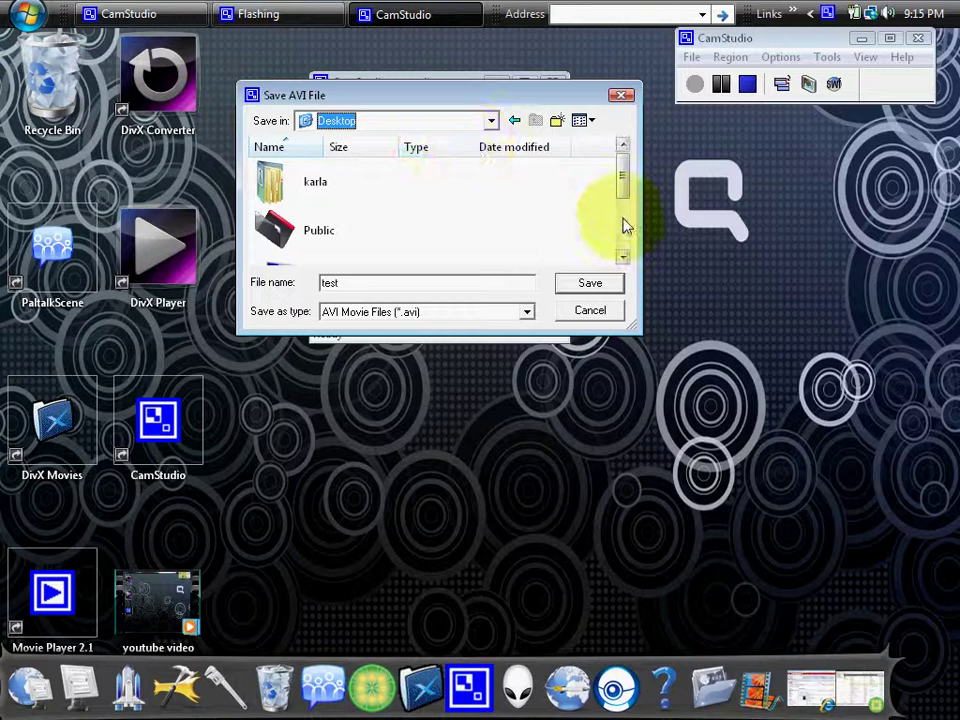
mouse_move(621, 172)
left_mouse_down()
mouse_move(617, 262)
mouse_move(624, 182)
left_mouse_up()
left_click(280, 192)
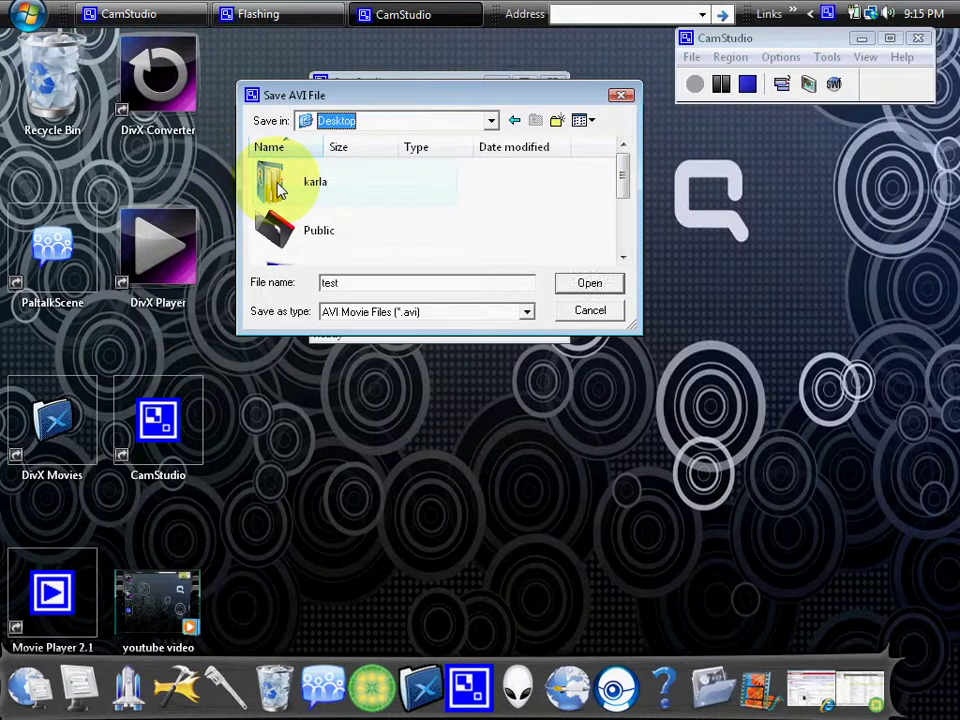
double_click(280, 192)
left_click_drag(623, 158, 624, 241)
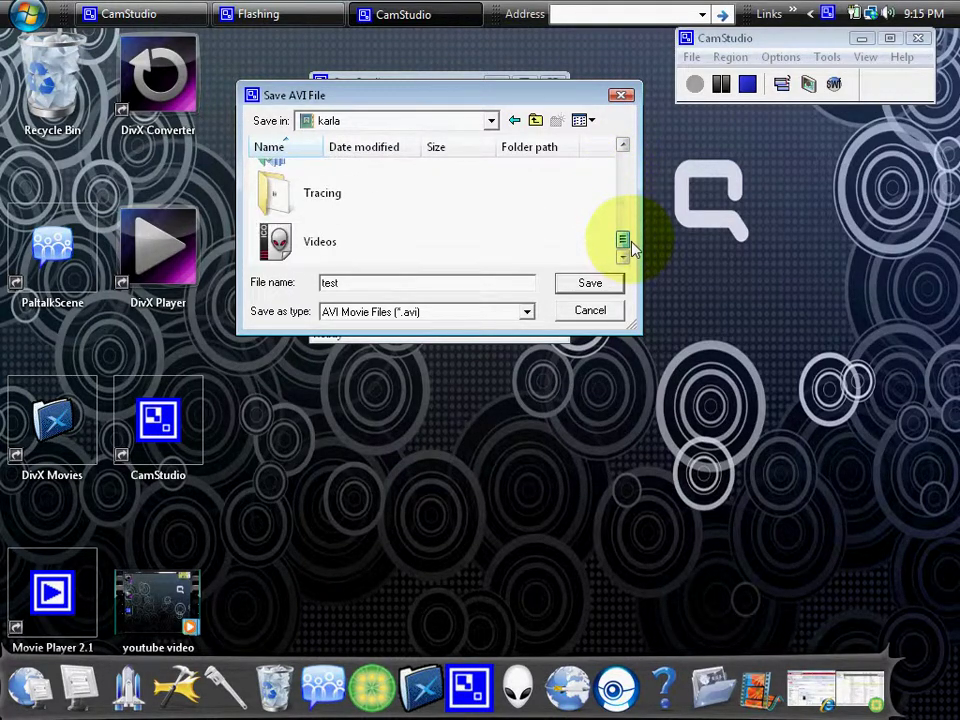
double_click(369, 255)
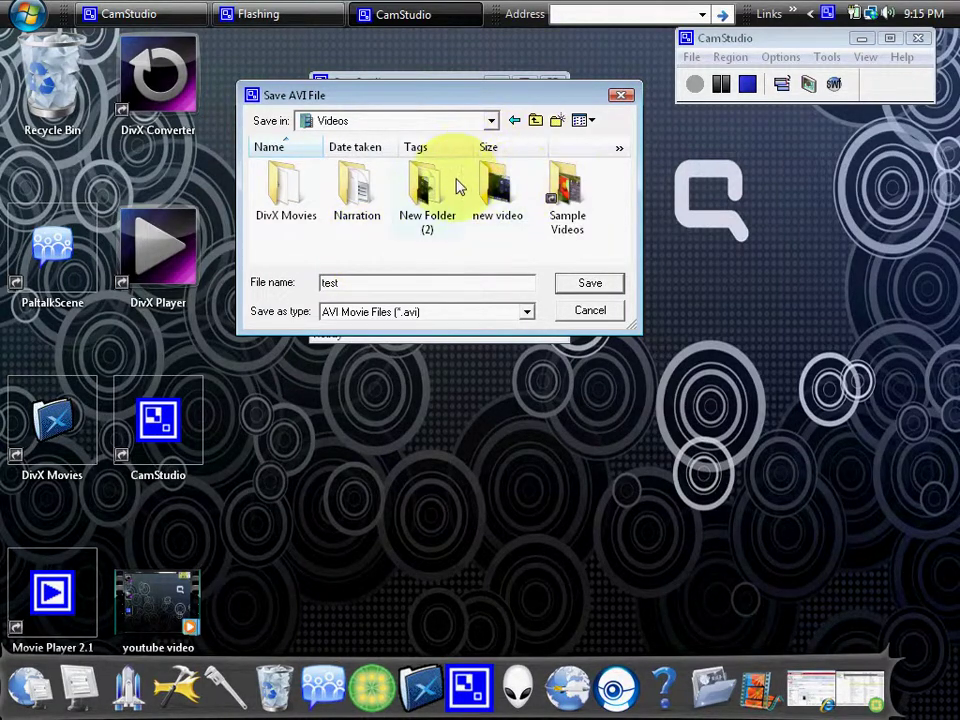
Choose New Folder (2) as the location and save the recording as test.
left_click(491, 121)
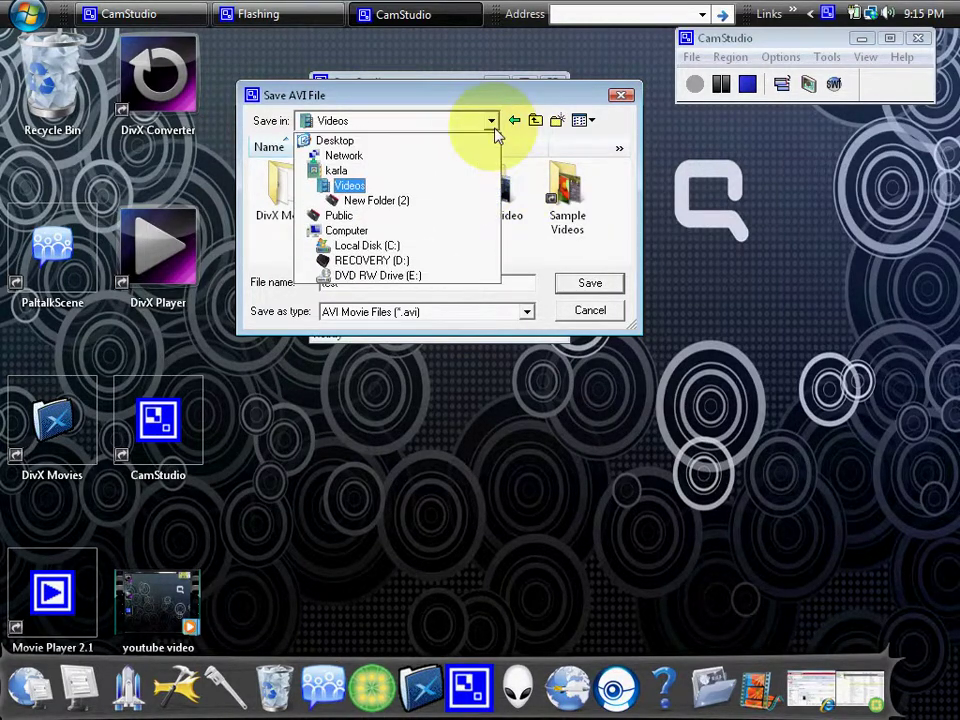
left_click(461, 201)
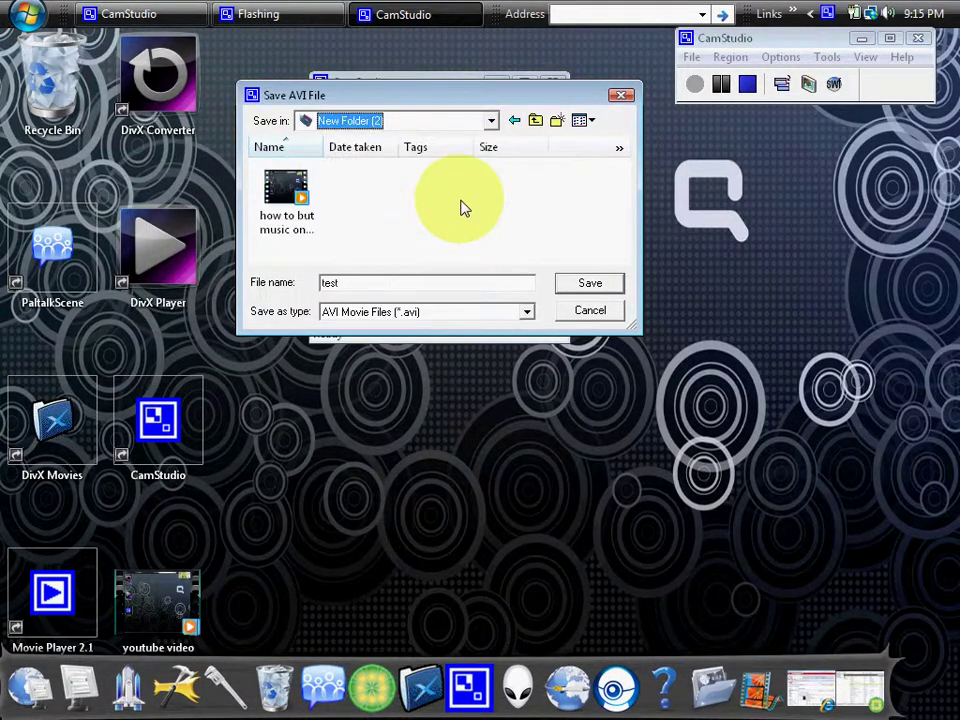
left_click(424, 284)
left_click(588, 283)
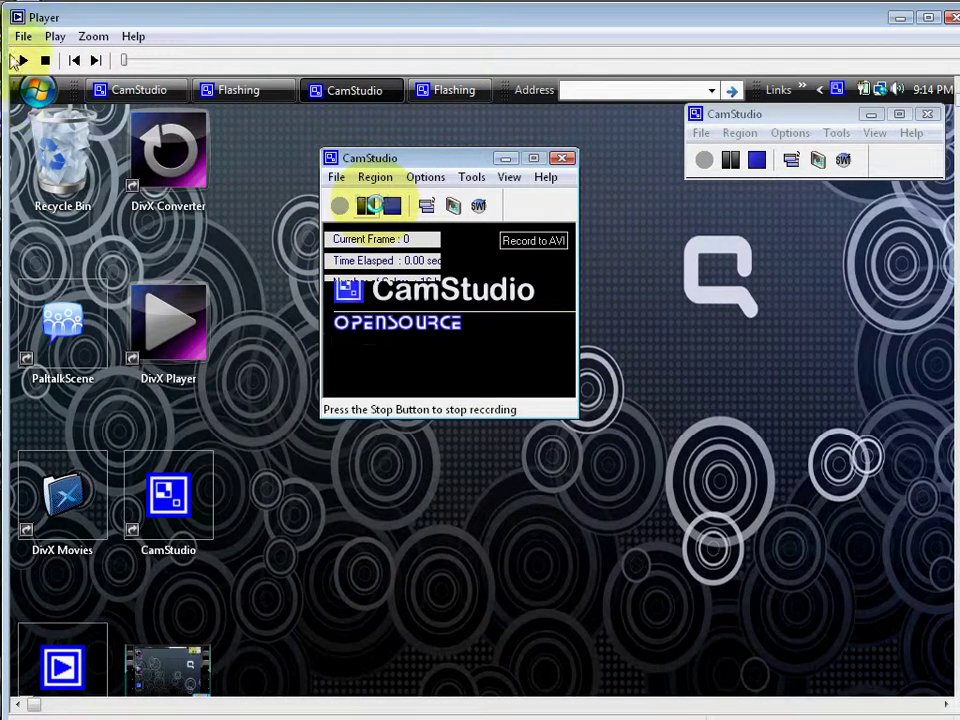
Play the test recording in CamStudio Player, then close the player.
left_click(55, 36)
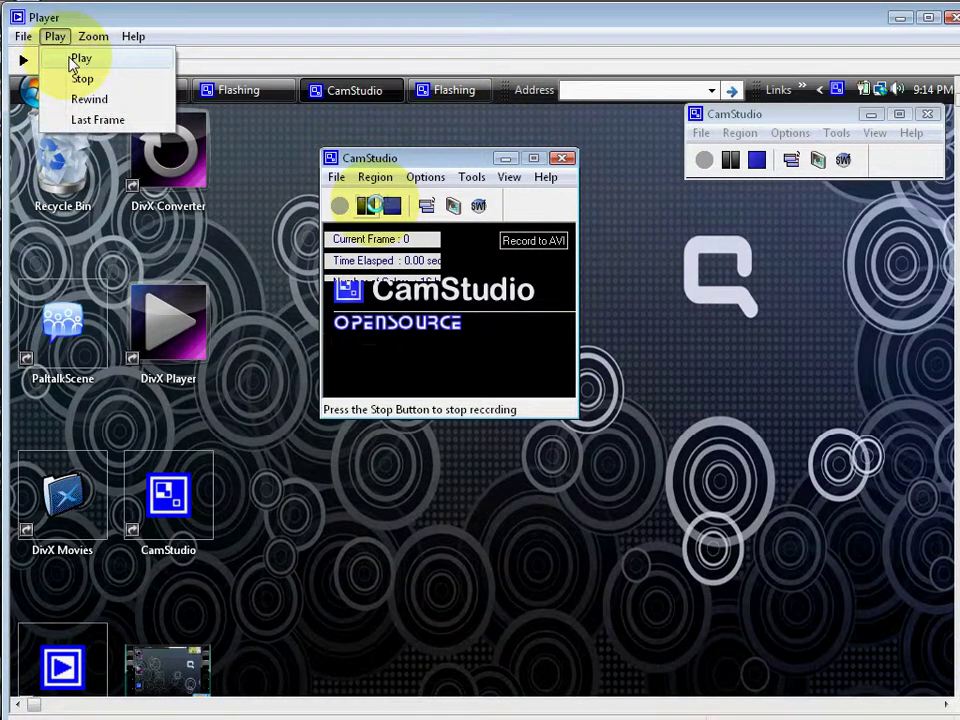
left_click(72, 62)
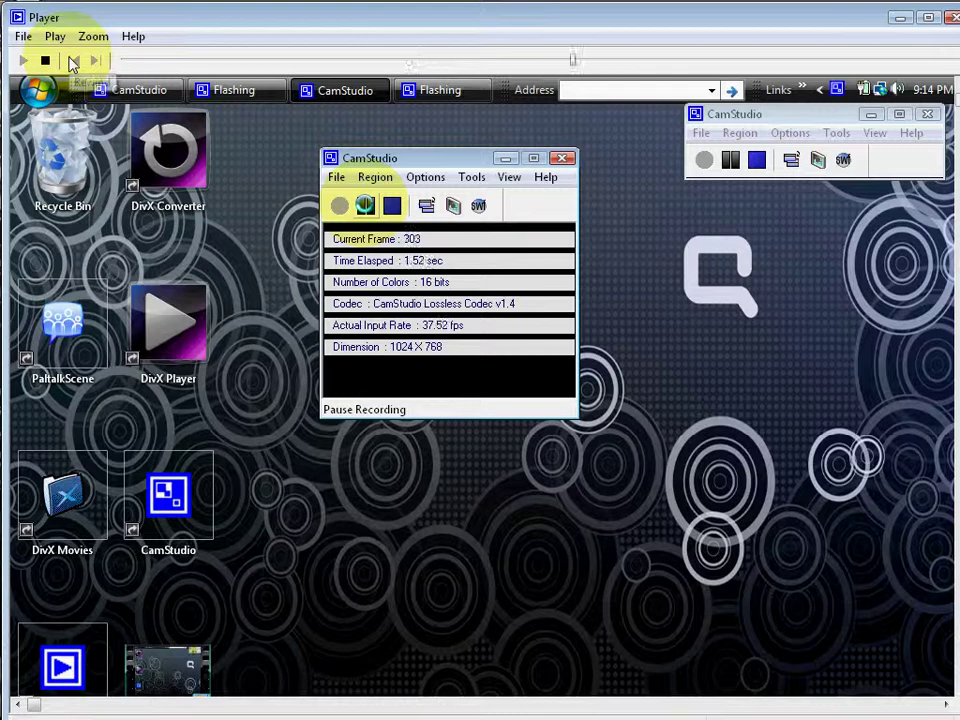
left_click(950, 19)
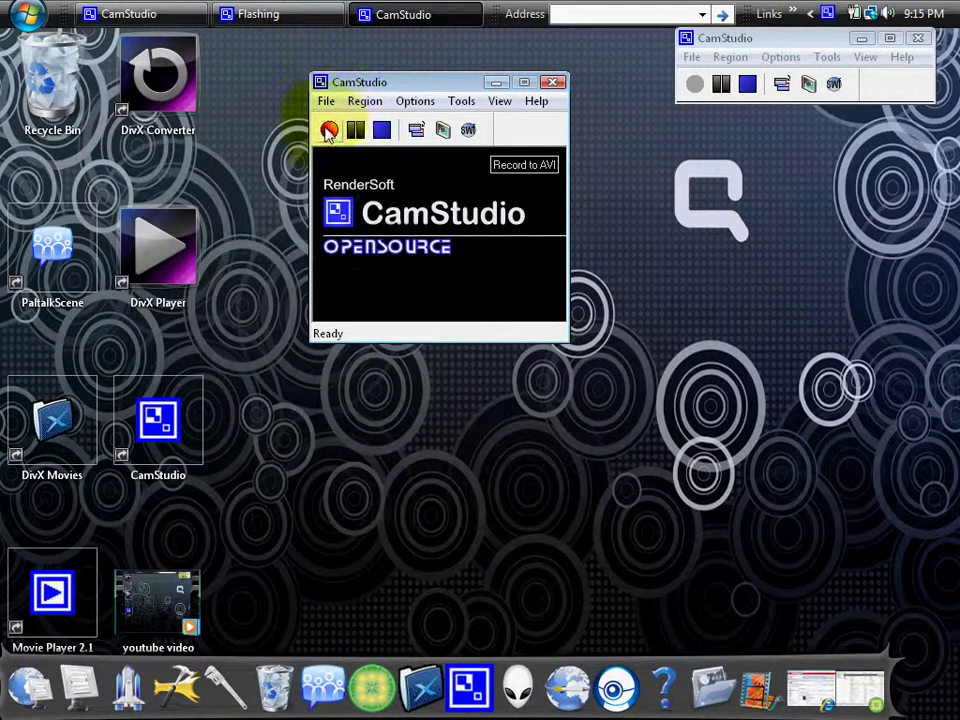
Close CamStudio, launch Windows Movie Maker from the dock, then minimize it.
left_click(549, 84)
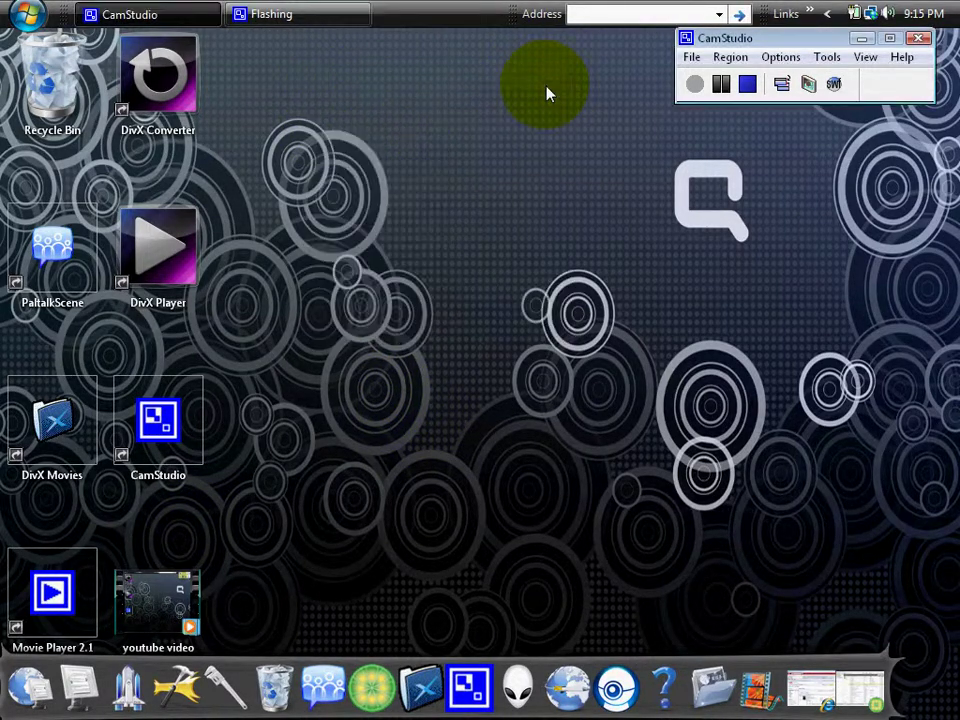
mouse_move(752, 690)
left_mouse_down()
mouse_move(600, 590)
mouse_move(712, 693)
left_mouse_up()
left_click(712, 693)
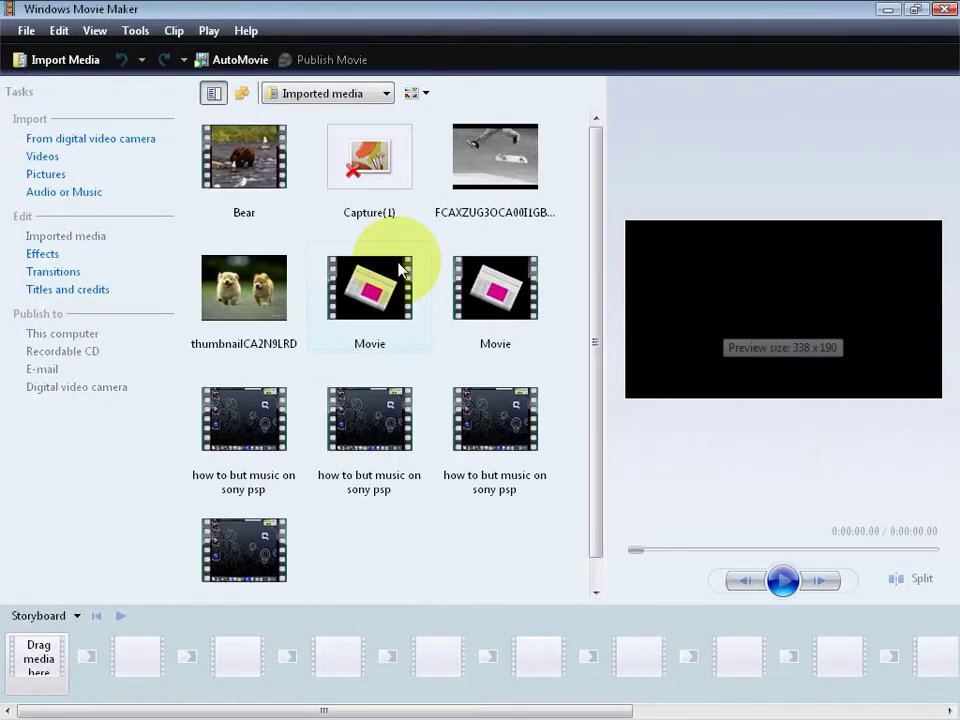
left_click(882, 9)
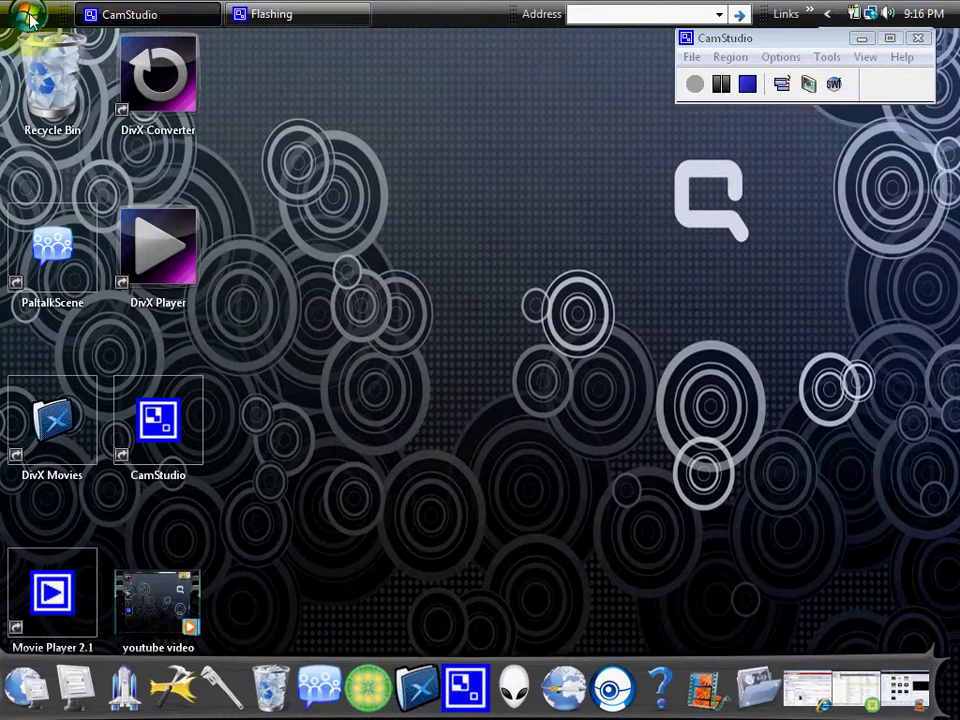
Open Videos > New Folder (2) from the home folder and narrow the Explorer window.
left_click(30, 18)
left_click(265, 125)
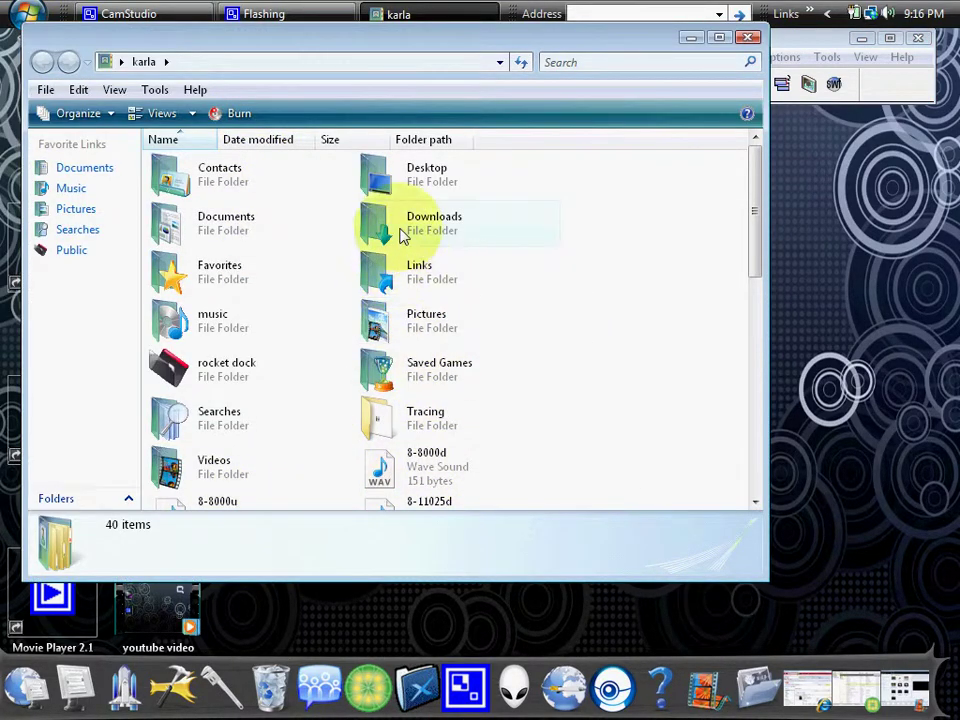
double_click(212, 459)
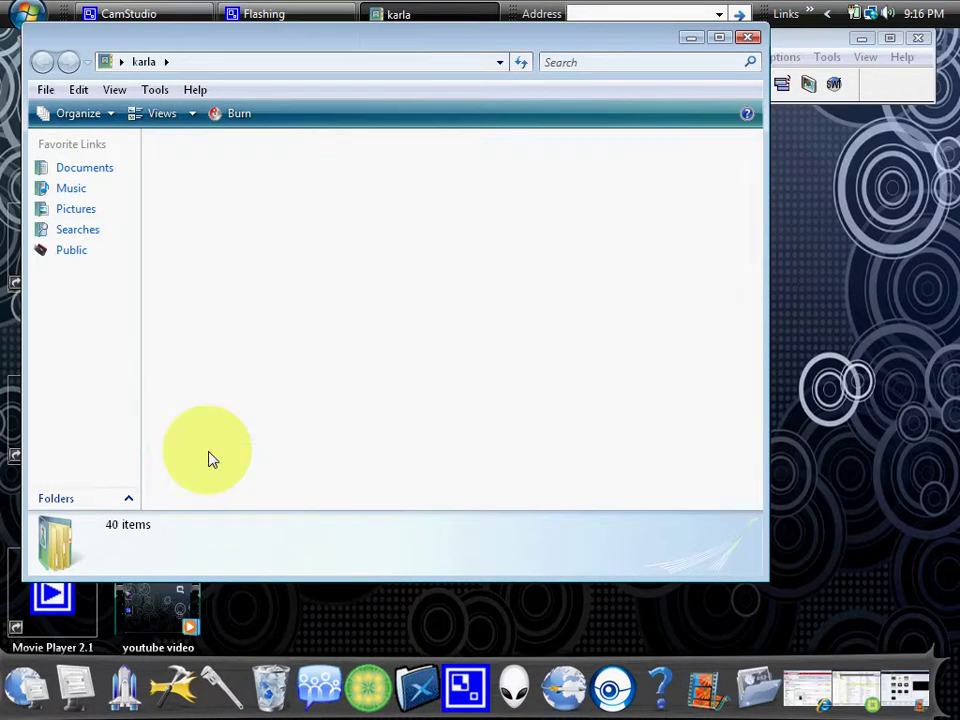
double_click(395, 198)
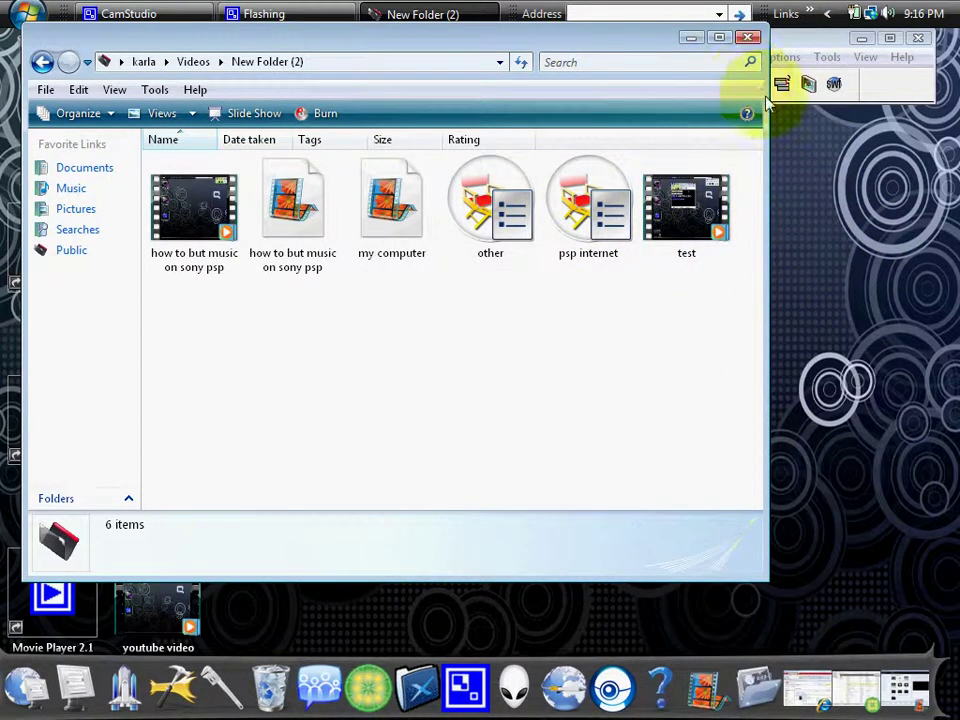
mouse_move(768, 100)
left_mouse_down()
mouse_move(250, 262)
mouse_move(213, 262)
mouse_move(237, 396)
mouse_move(236, 503)
left_mouse_up()
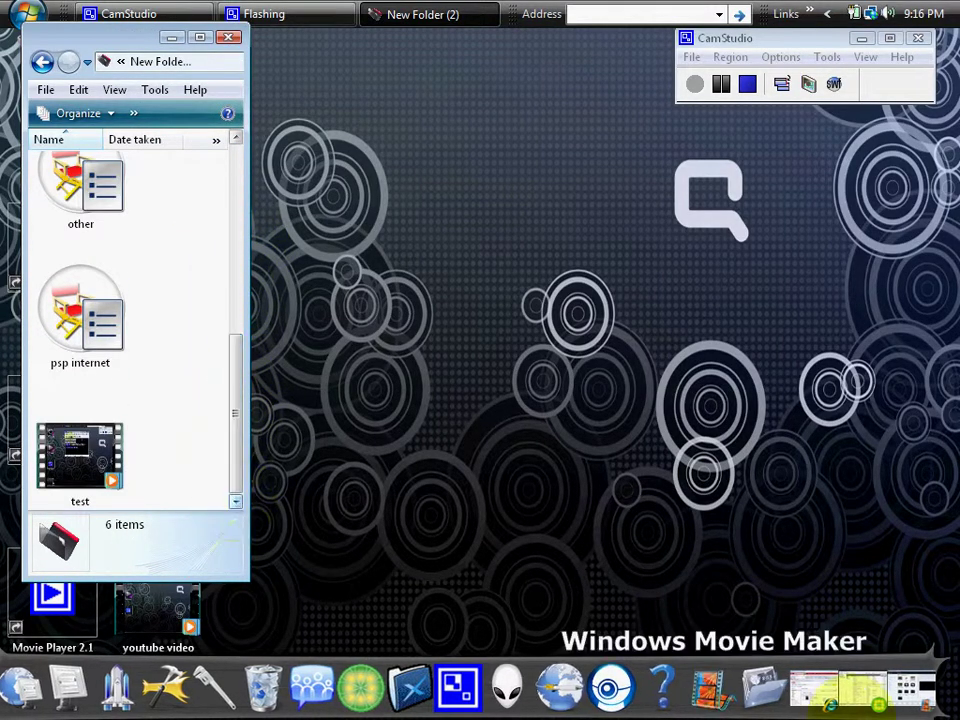
Drag test from Explorer into Movie Maker's collection, then onto the first storyboard slot.
left_click(903, 688)
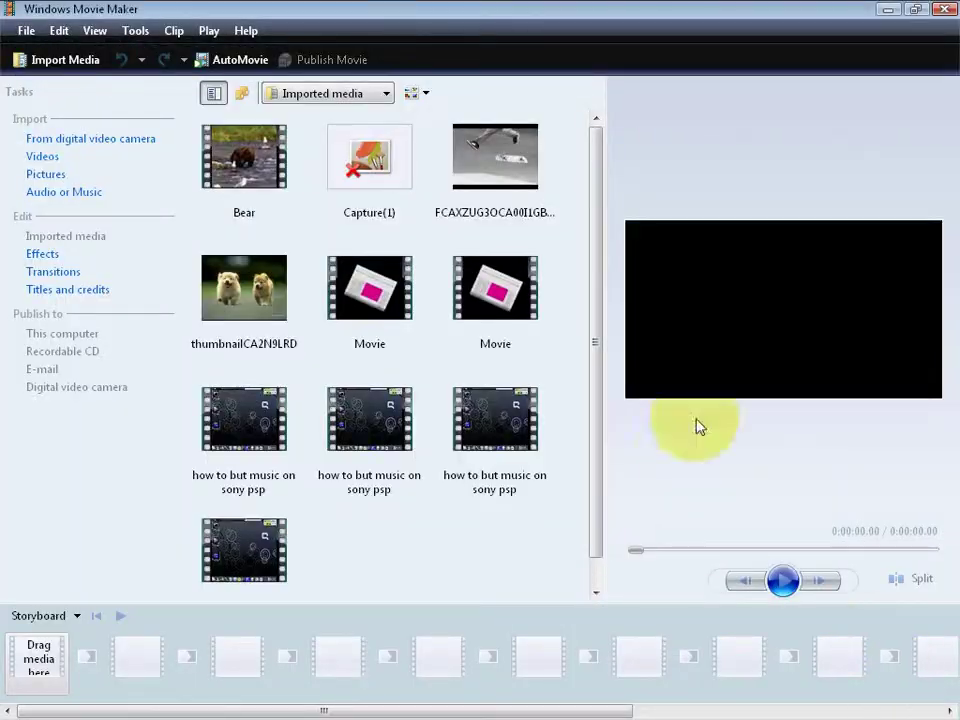
left_click(914, 9)
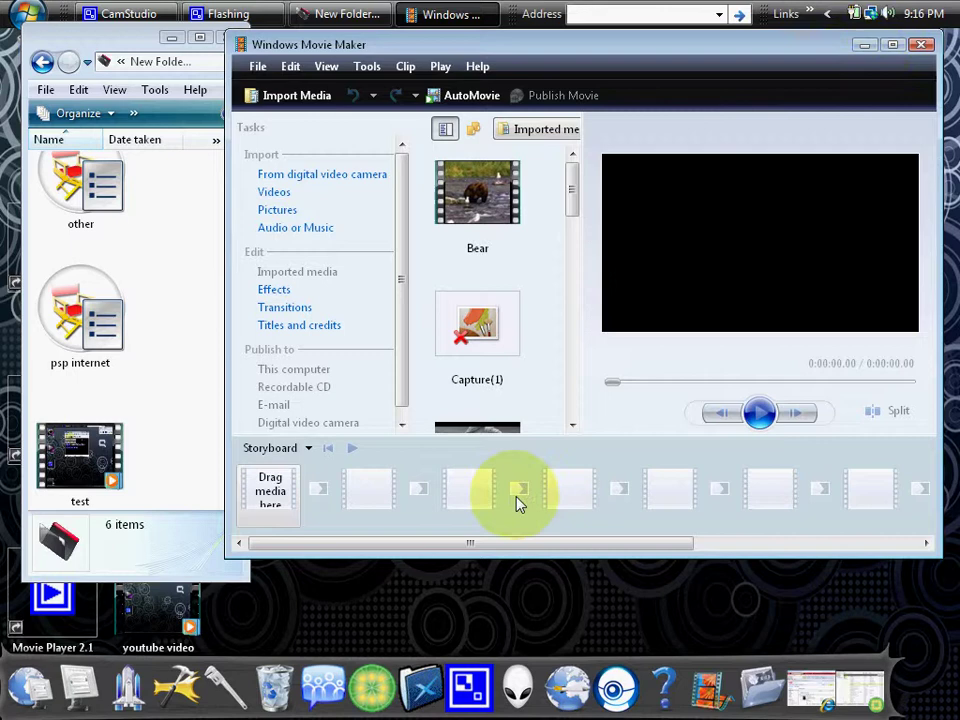
mouse_move(572, 199)
left_mouse_down()
mouse_move(573, 418)
mouse_move(574, 311)
mouse_move(591, 446)
left_mouse_up()
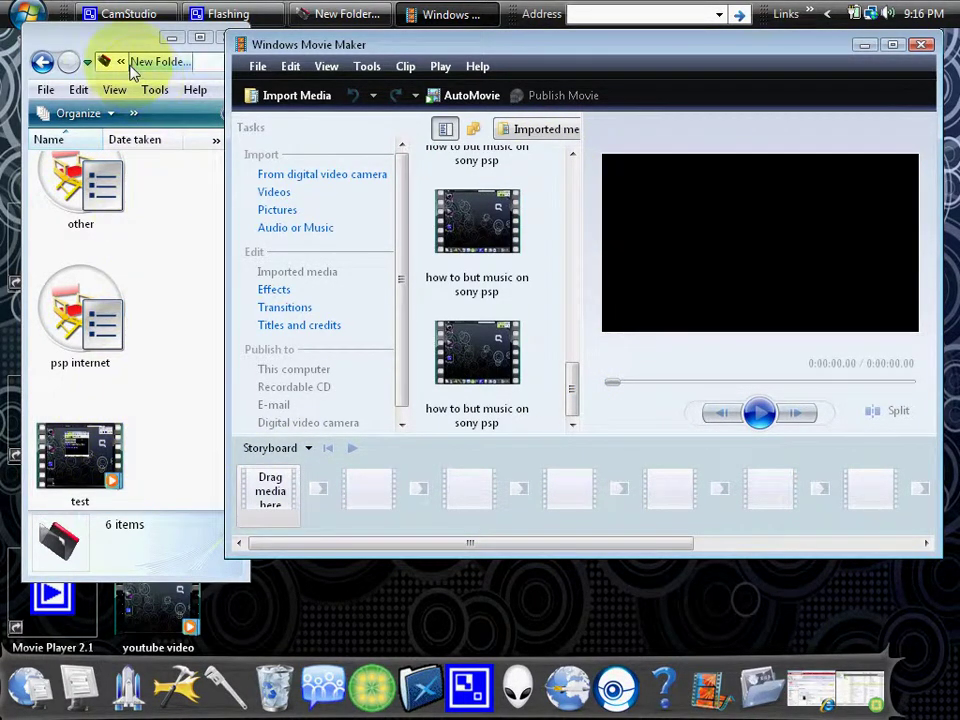
mouse_move(79, 432)
left_mouse_down()
mouse_move(272, 490)
mouse_move(112, 485)
left_mouse_up()
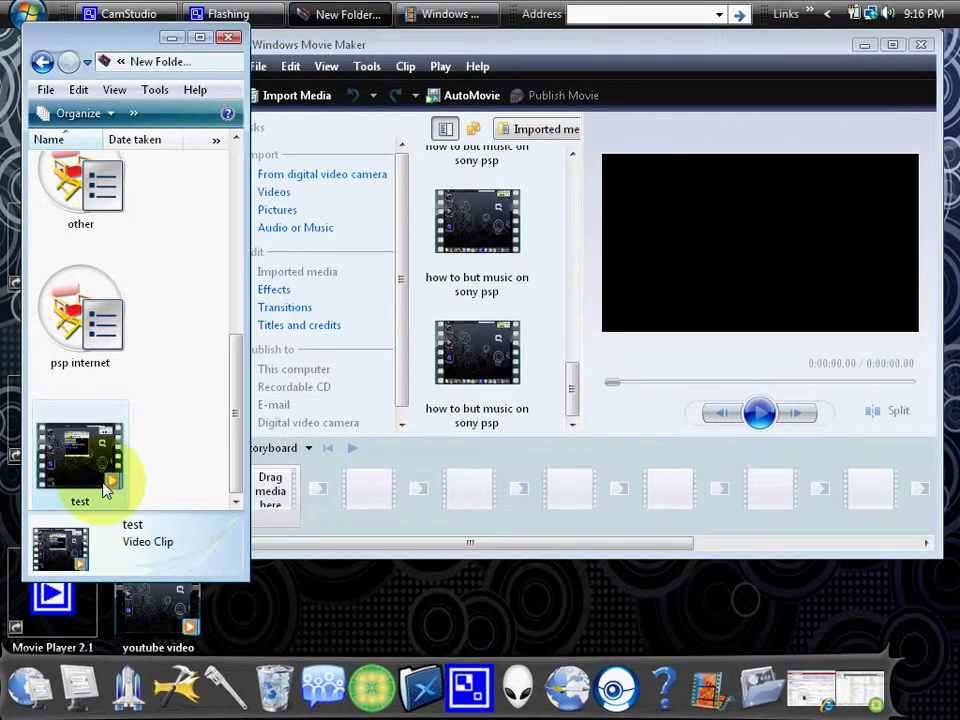
left_click_drag(253, 502, 283, 518)
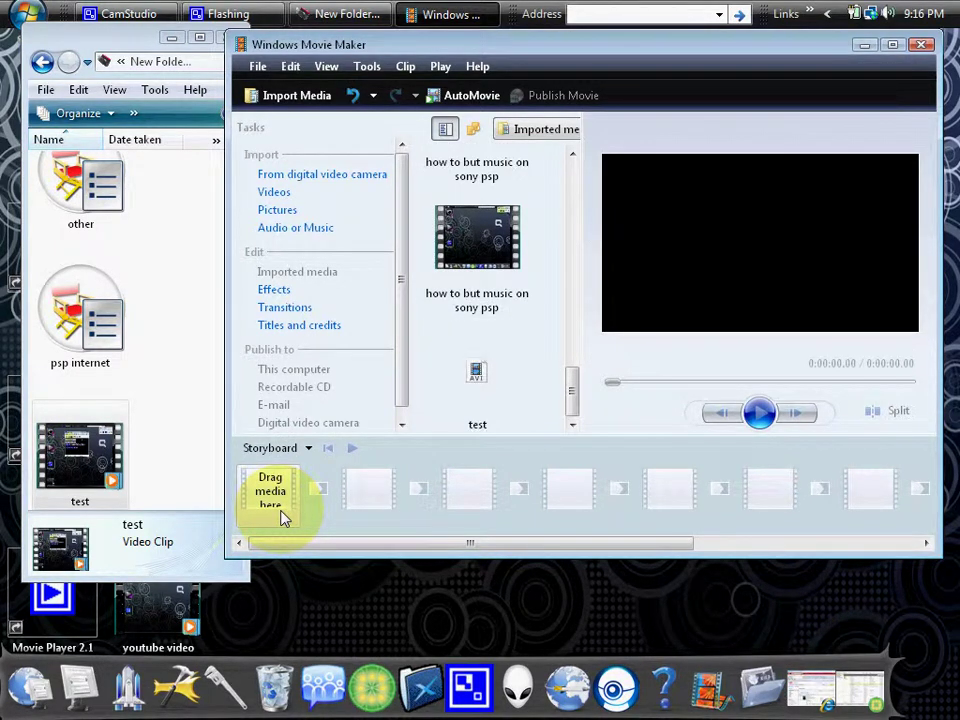
left_click(490, 385)
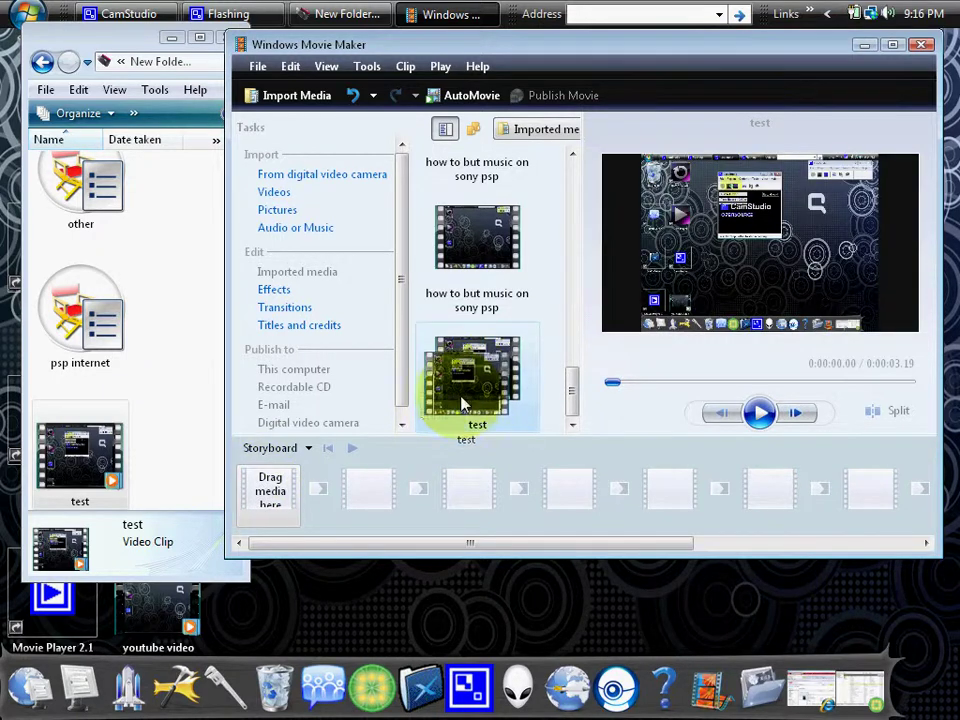
left_click_drag(463, 403, 250, 488)
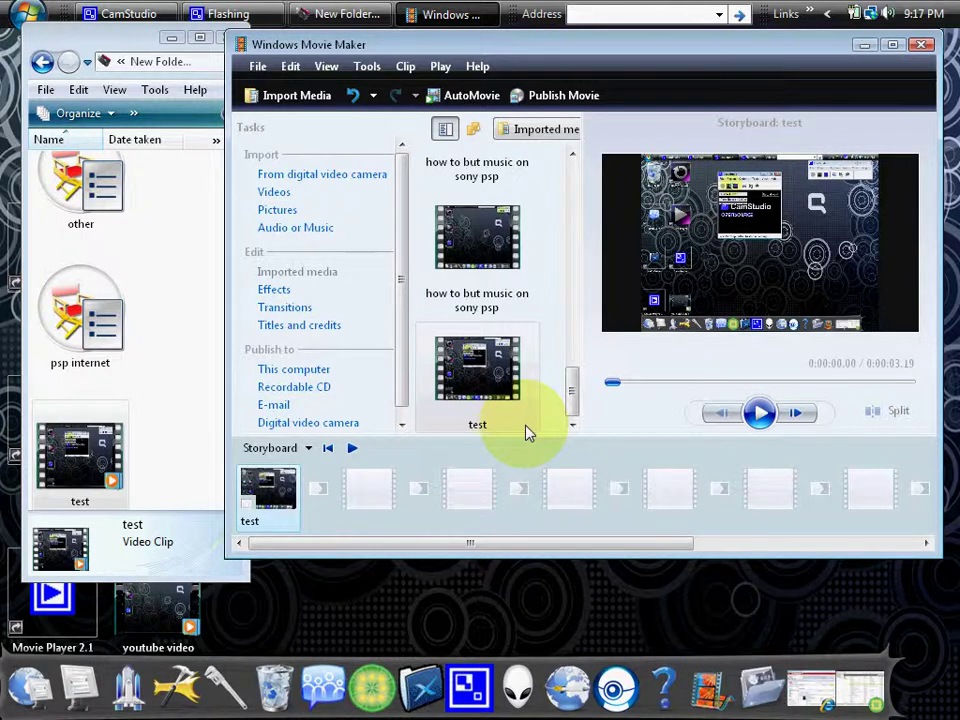
Publish the movie to This computer and rename it to test.
left_click(258, 70)
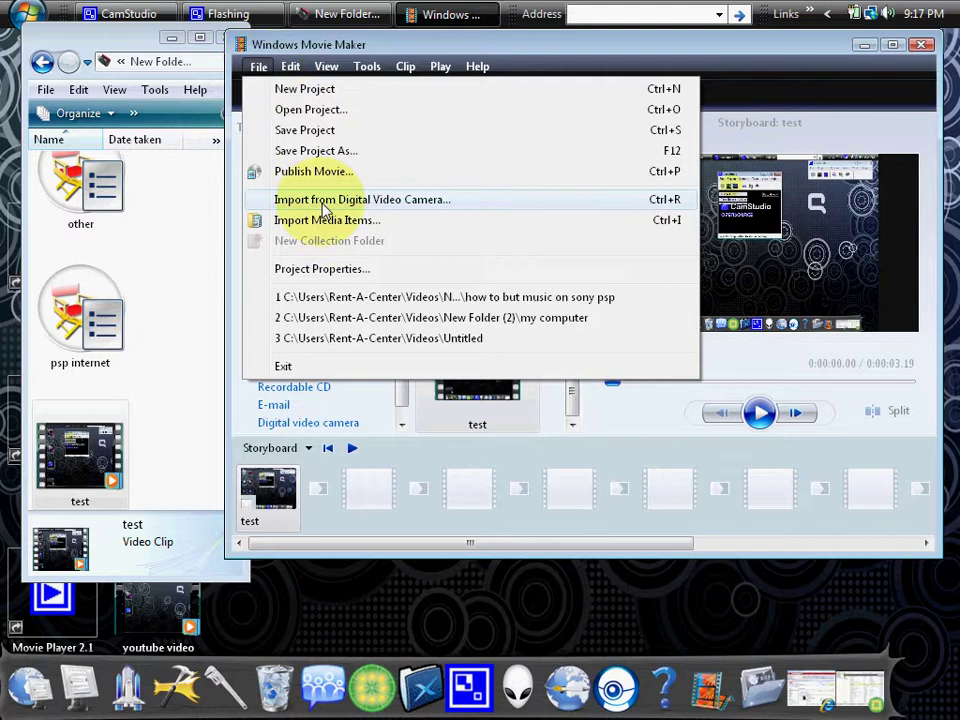
left_click(313, 173)
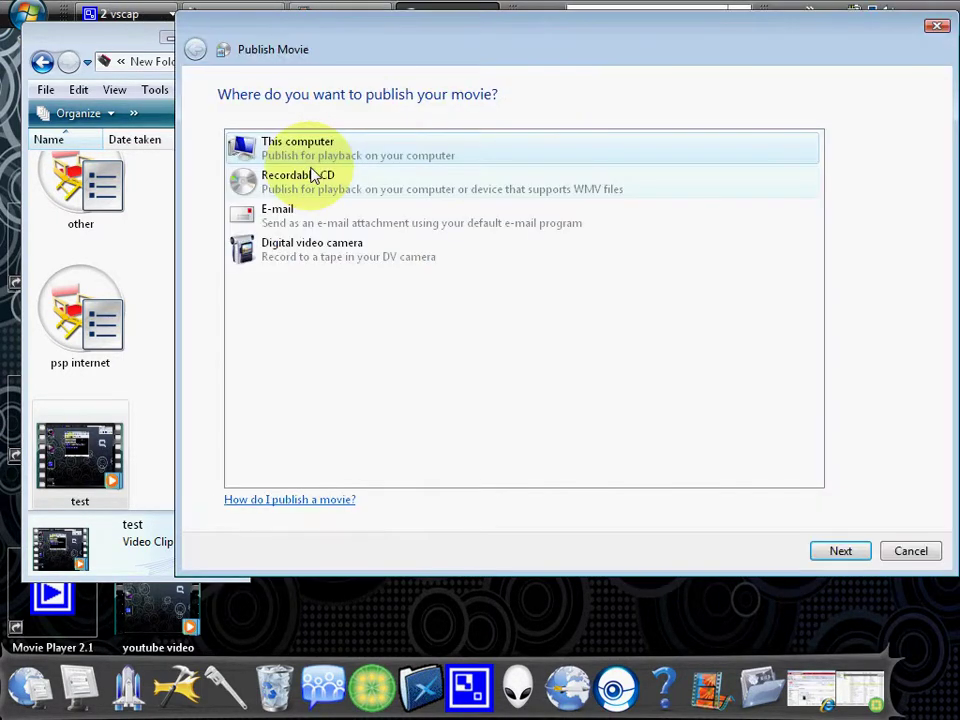
double_click(381, 157)
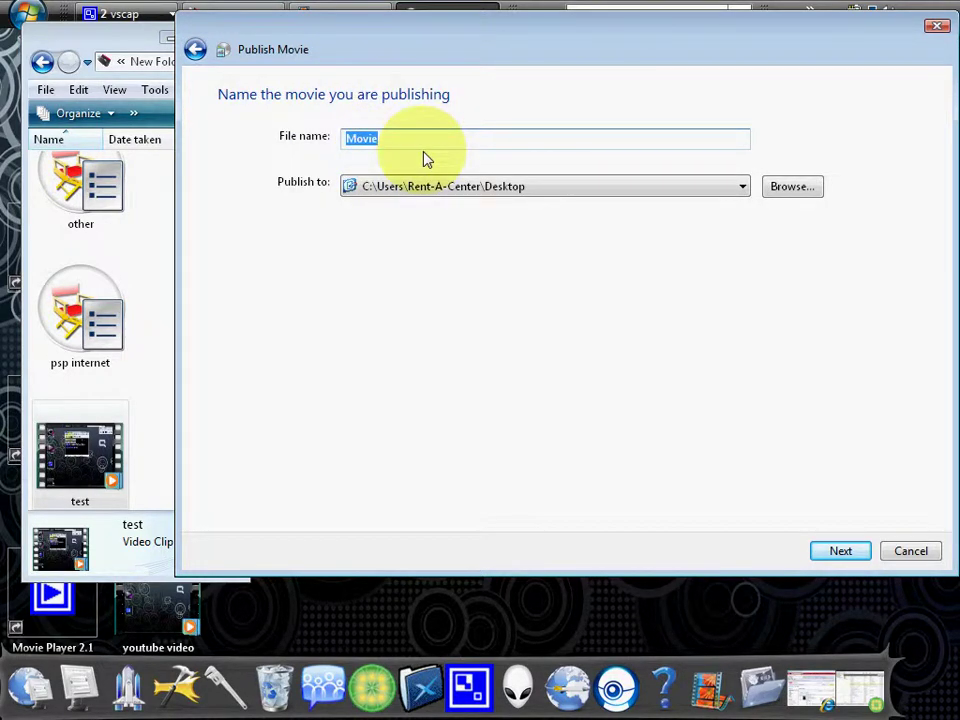
key("BackSpace")
type("test")
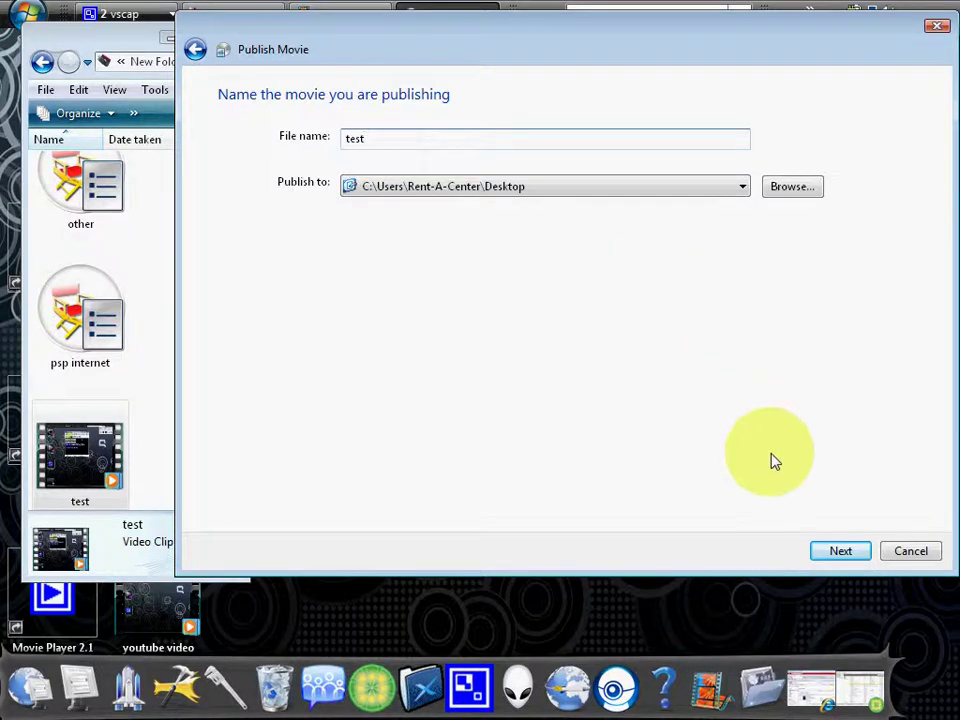
Choose More settings > Windows Media Low Bandwidth (117 kbps) and publish the movie.
left_click(823, 557)
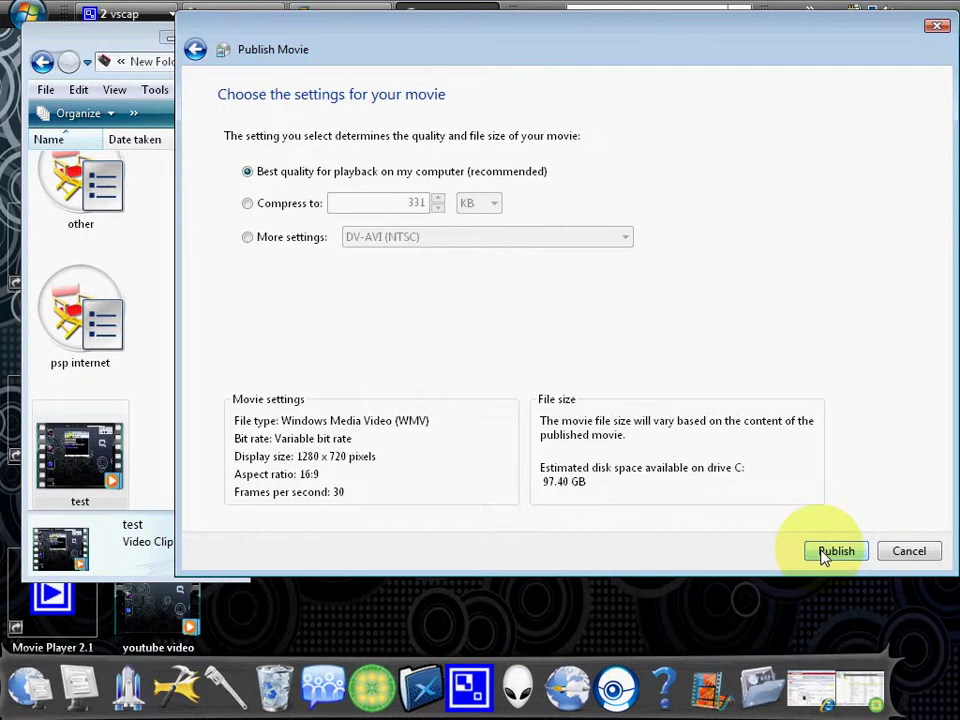
left_click(250, 240)
left_click(495, 240)
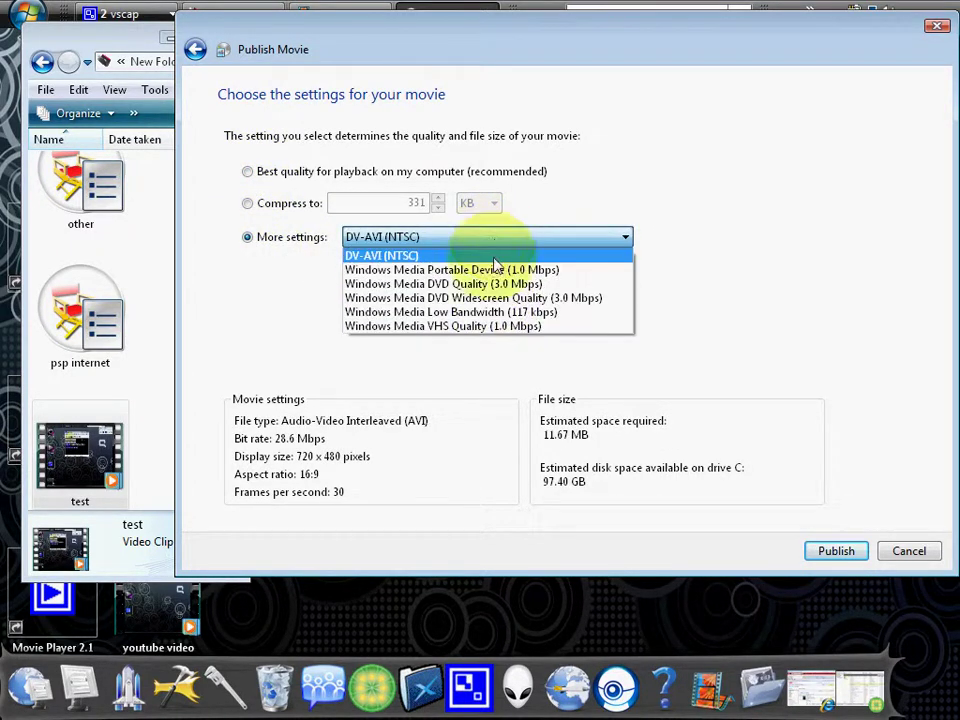
left_click(492, 312)
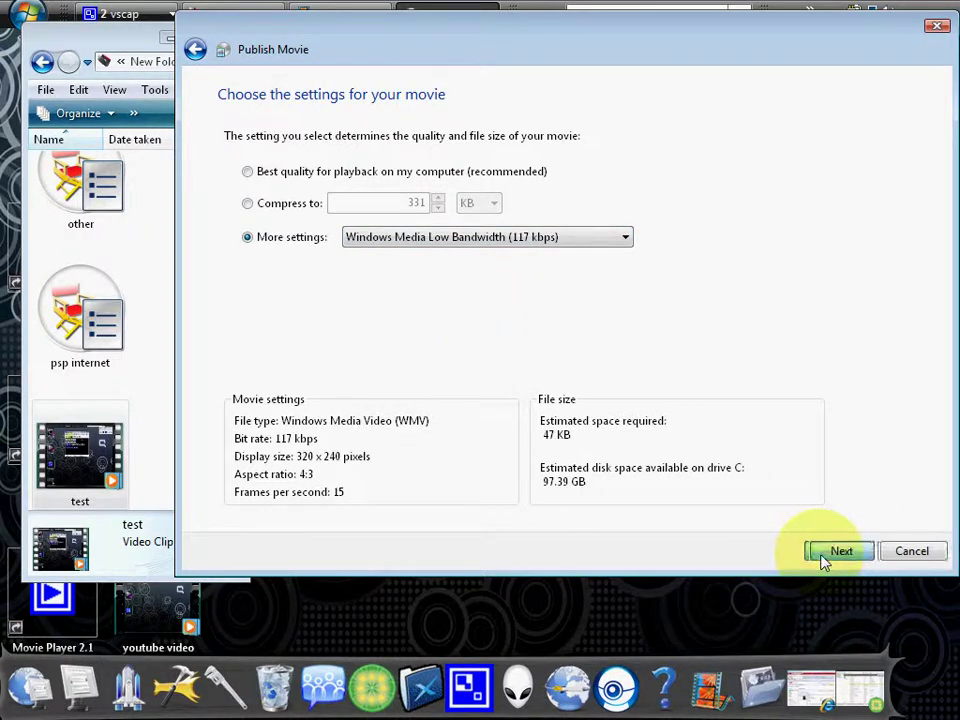
left_click(822, 556)
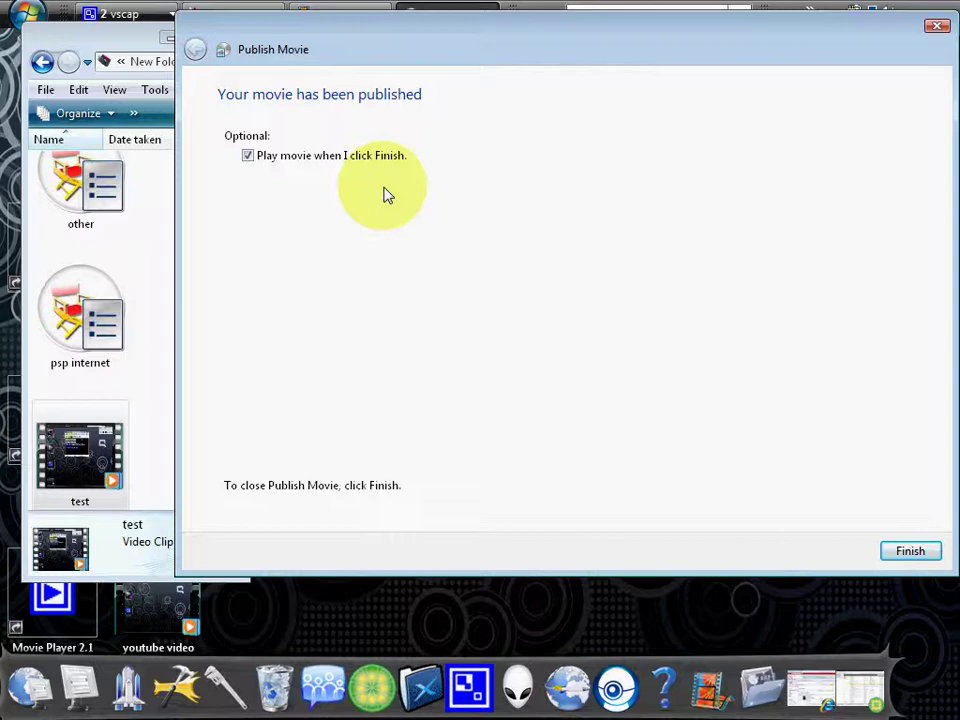
Finish publishing, play the new movie, then close the media player and folder window.
left_click(893, 556)
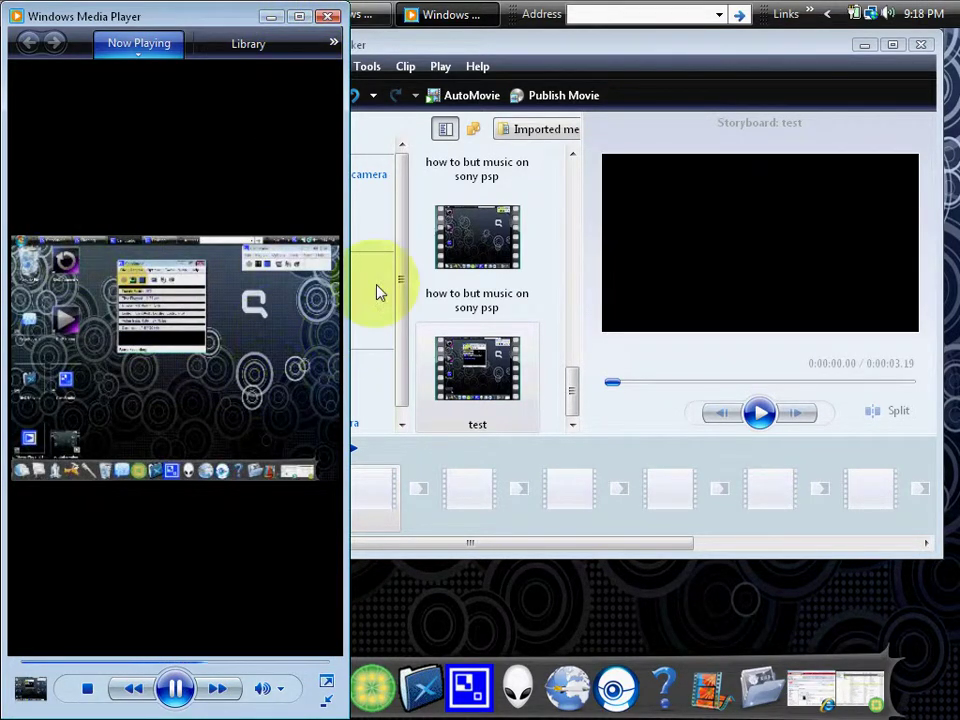
left_click(330, 17)
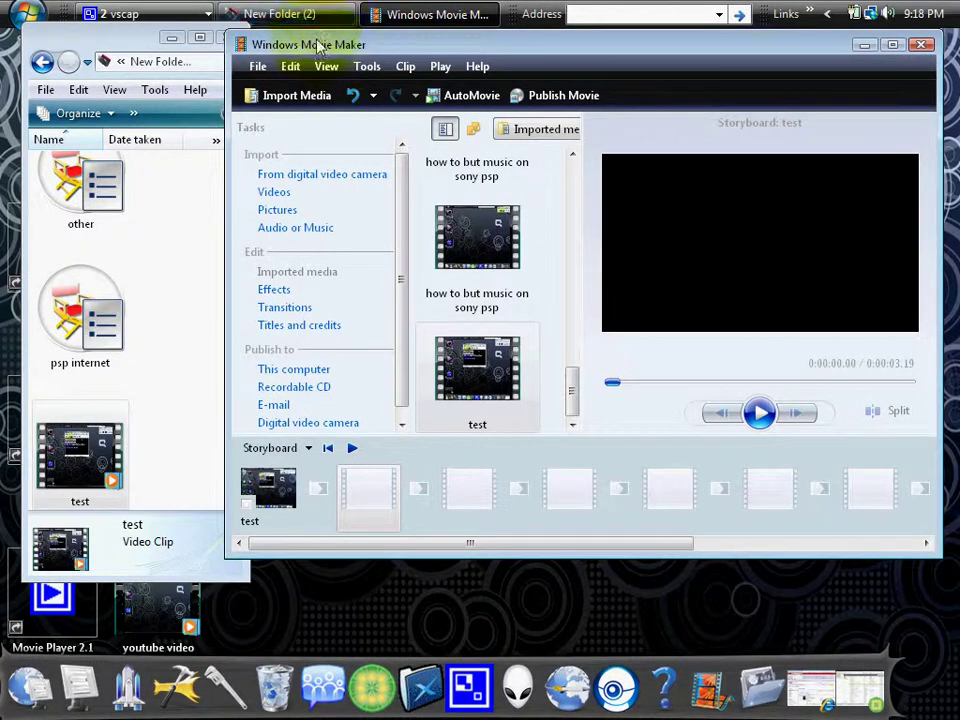
left_click(138, 52)
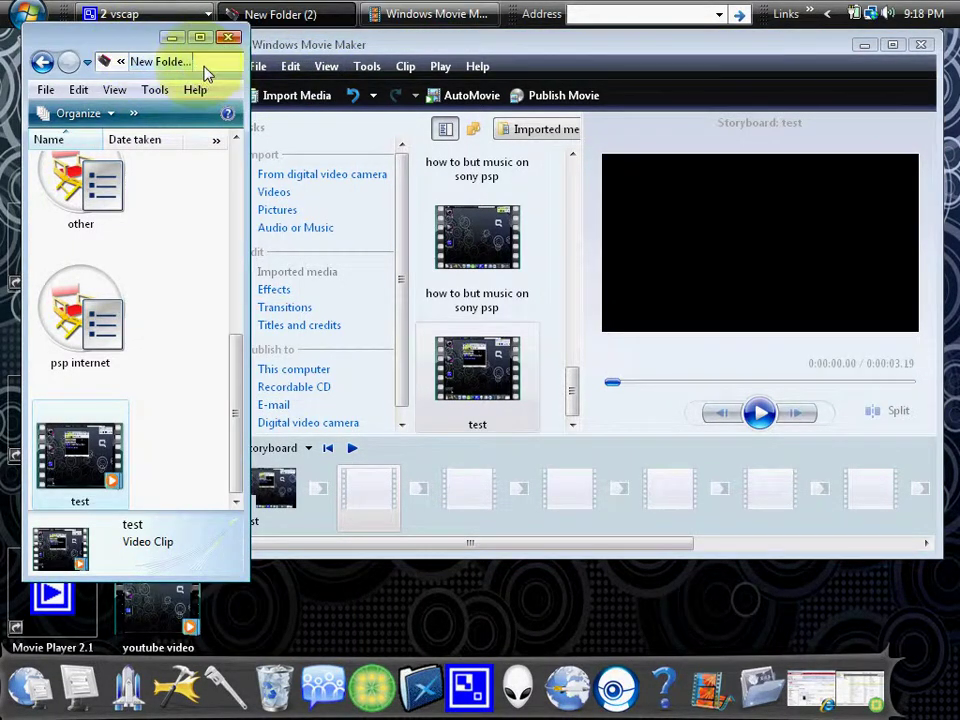
left_click(229, 38)
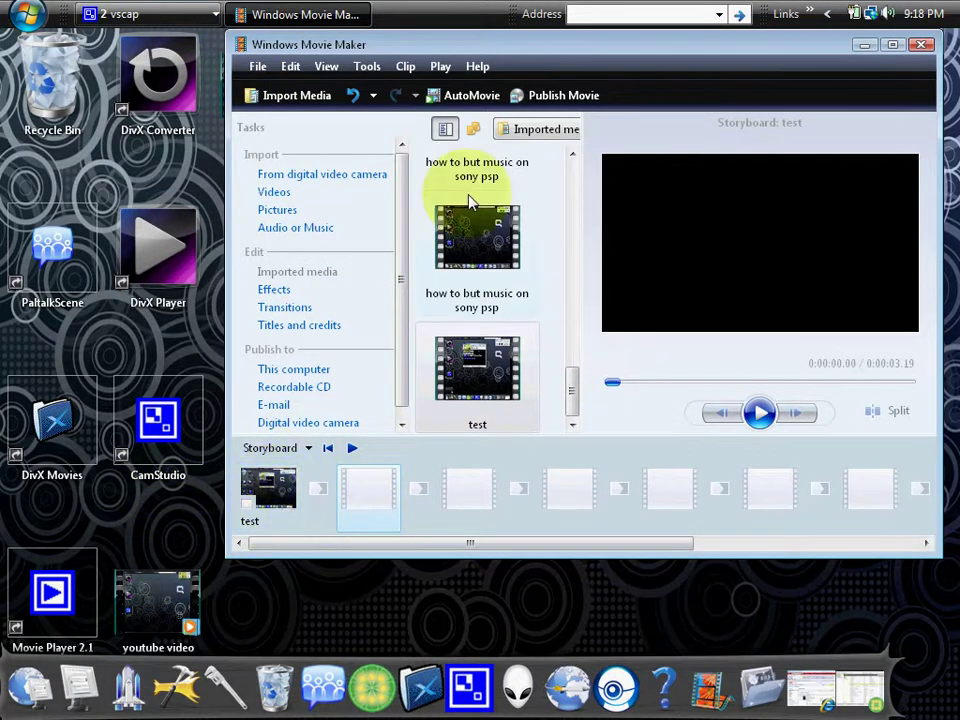
Reposition the test video icon on the desktop and minimize Movie Maker.
left_click_drag(229, 135, 314, 137)
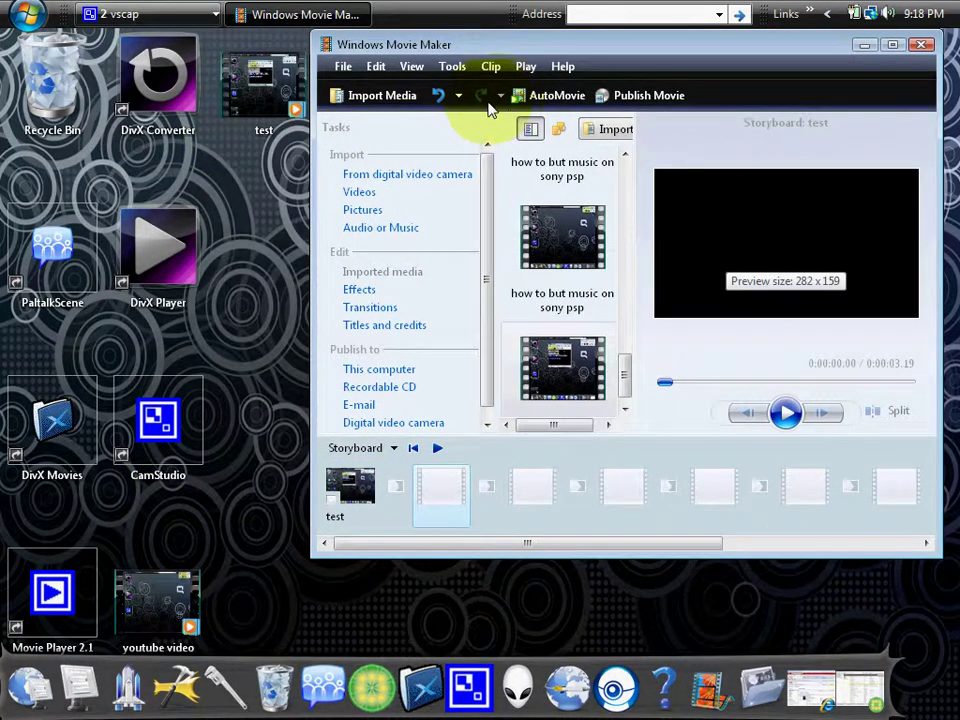
left_click_drag(262, 78, 205, 220)
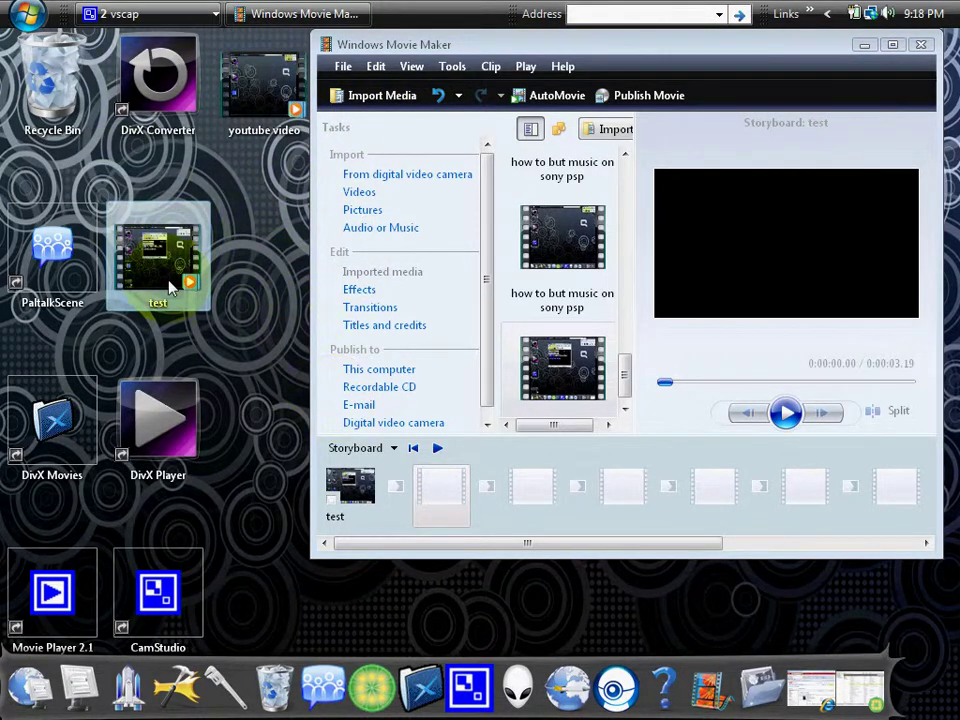
left_click(256, 335)
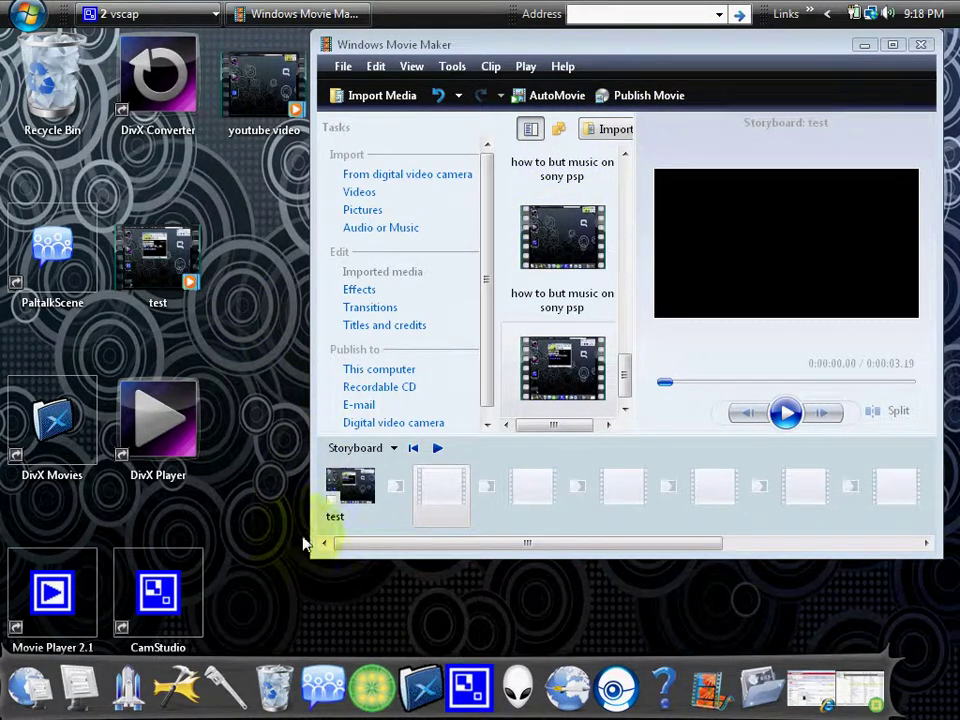
left_click(866, 47)
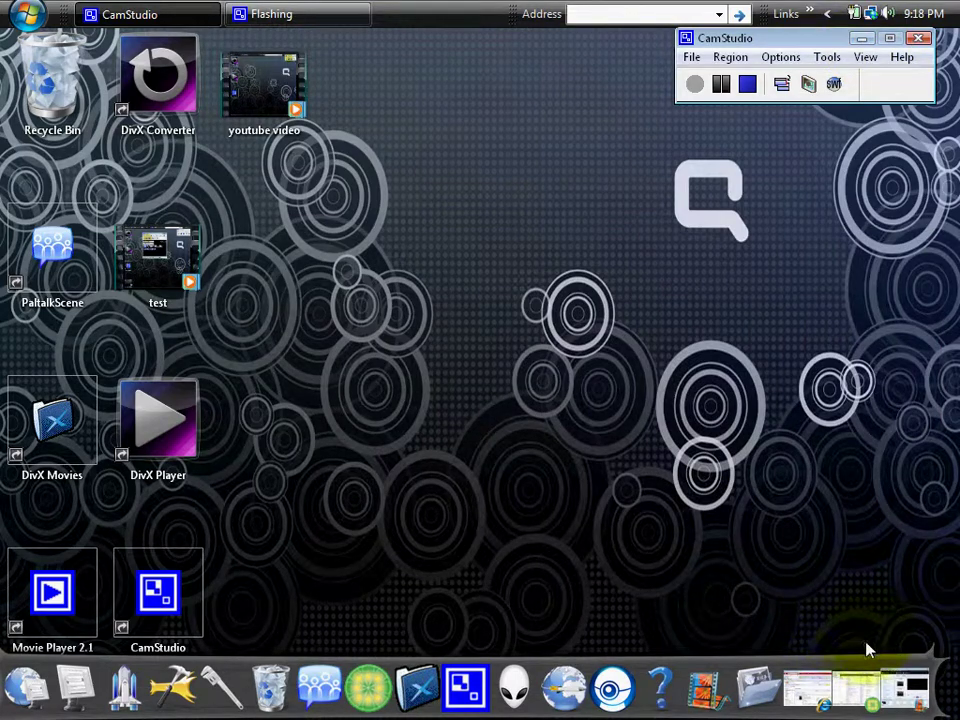
mouse_move(838, 690)
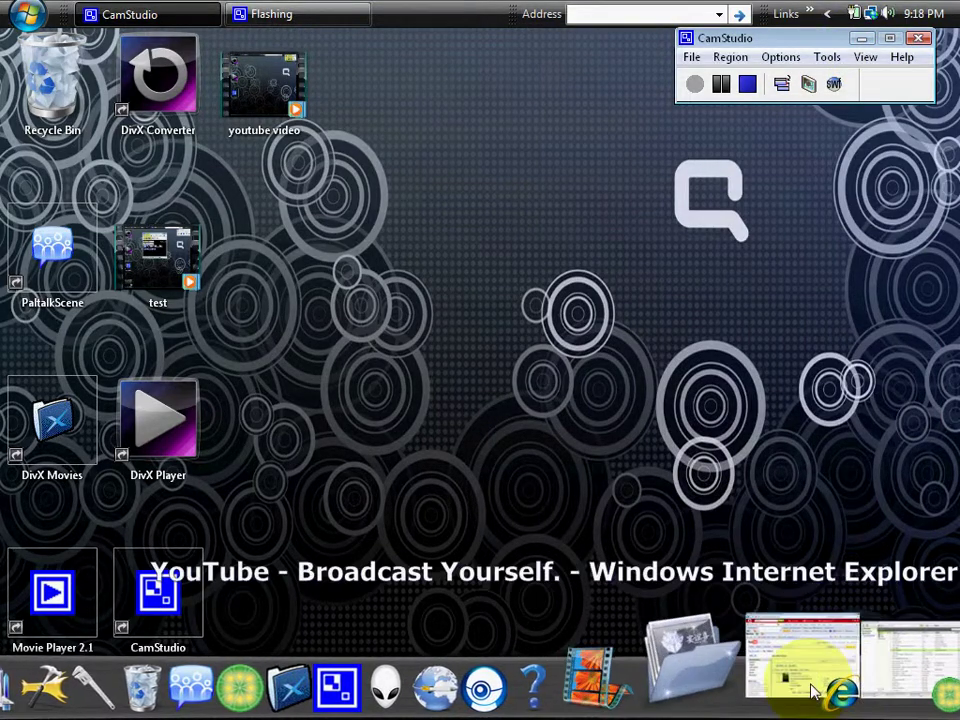
Restore the YouTube browser, return to My Videos, and choose Upload > Video File.
left_click(815, 690)
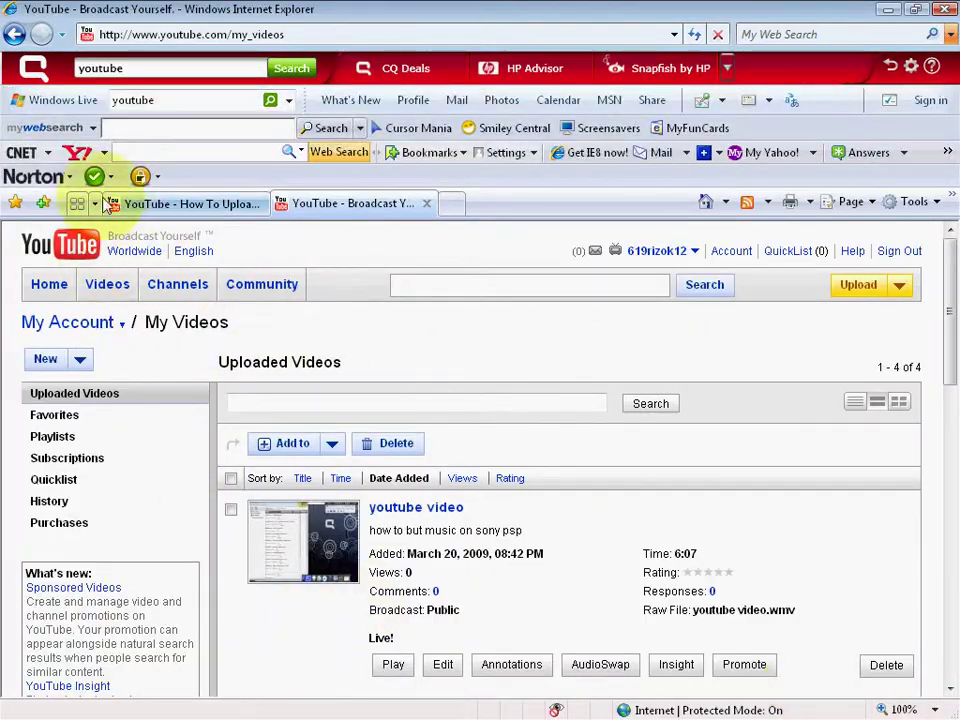
left_click(127, 206)
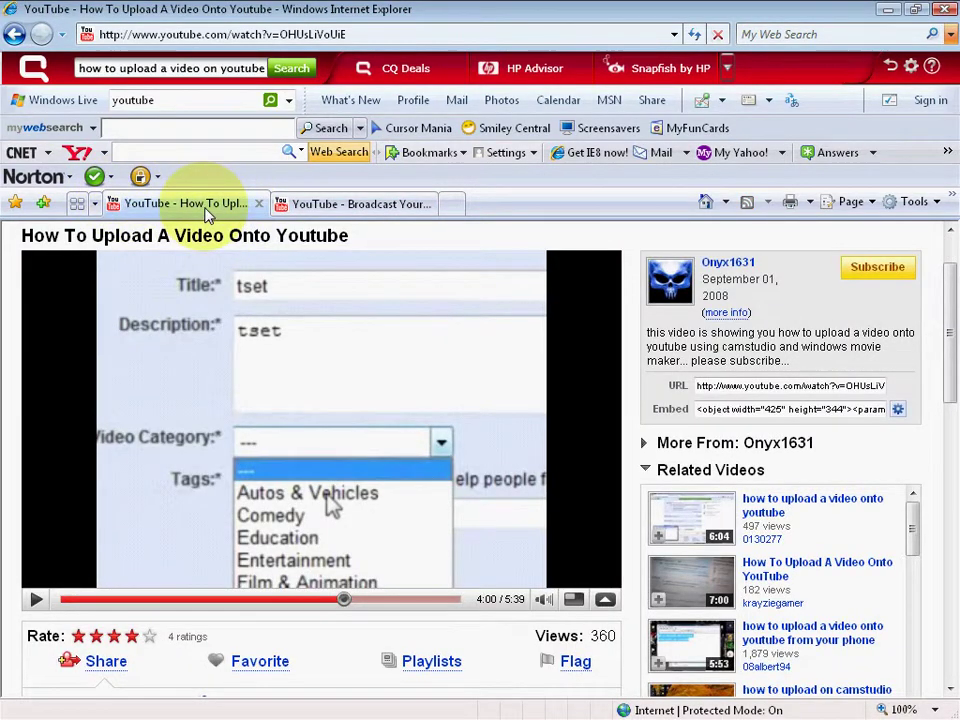
left_click(378, 205)
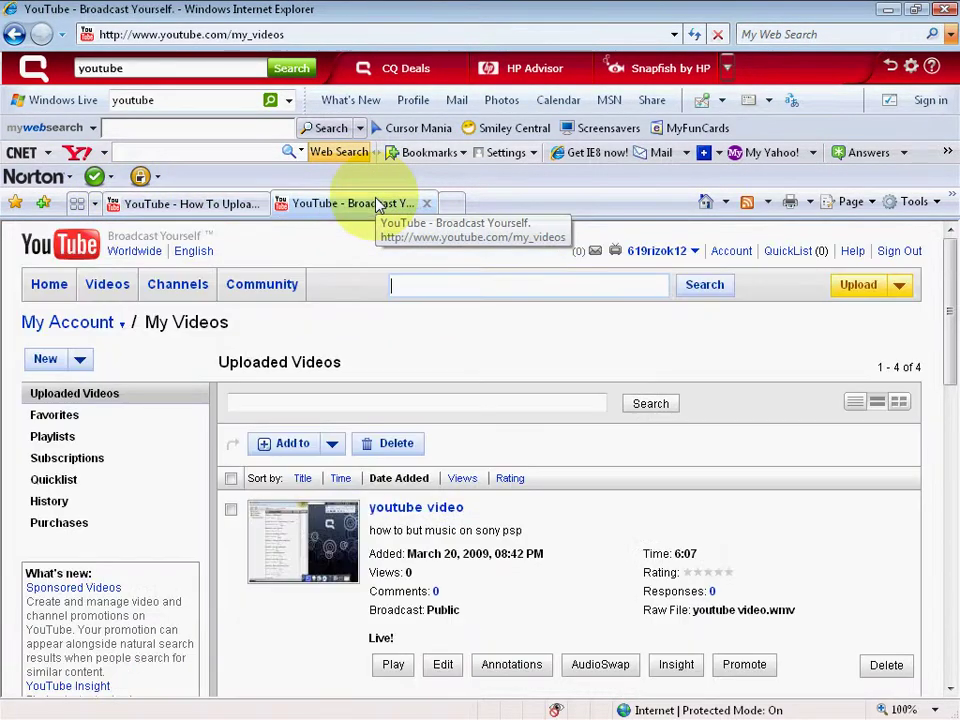
left_click(900, 285)
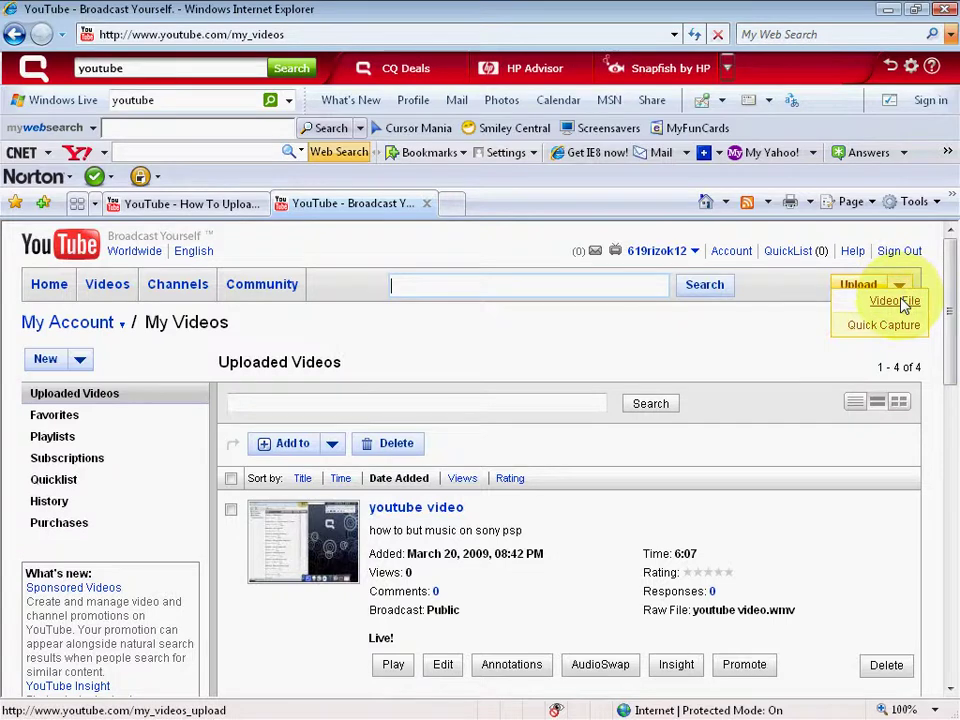
left_click(901, 301)
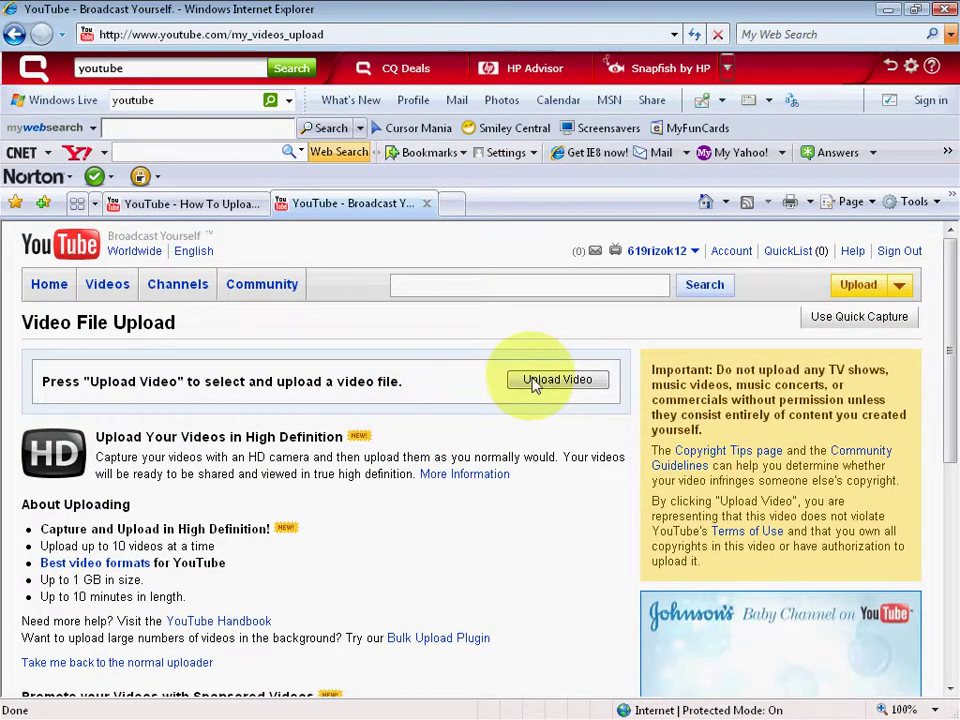
Upload test.avi from Videos > New Folder (2) to YouTube.
left_click(532, 380)
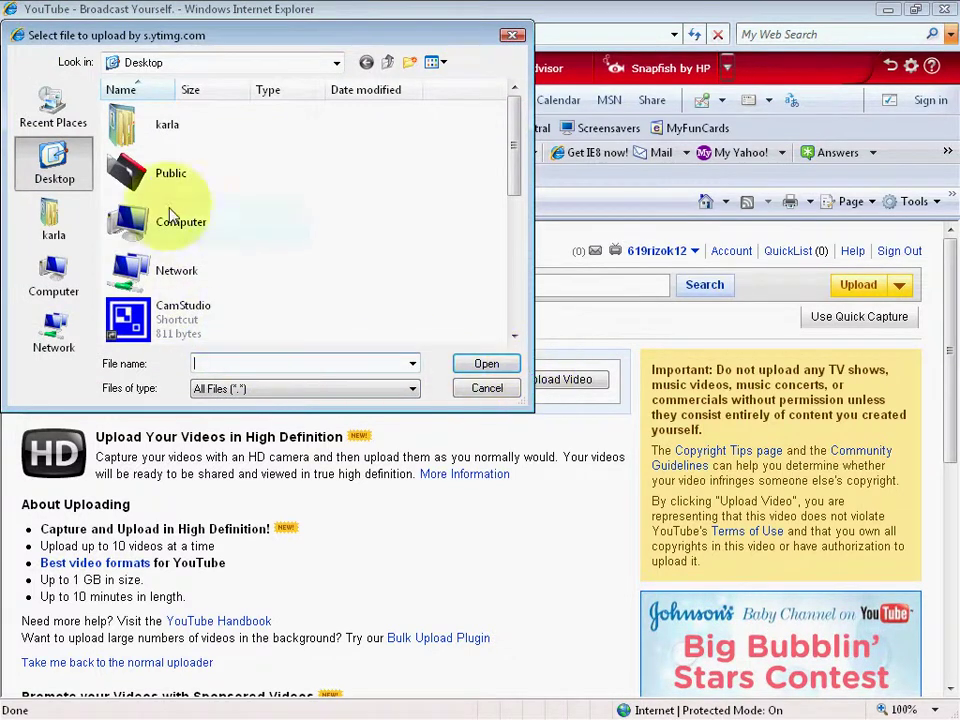
double_click(188, 119)
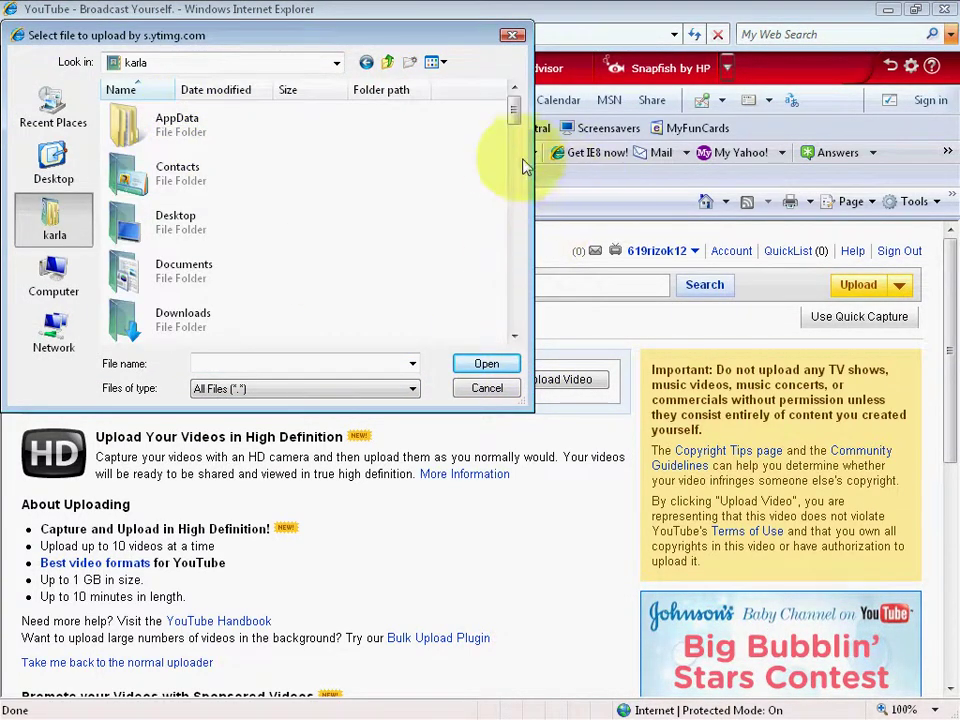
mouse_move(514, 114)
left_mouse_down()
mouse_move(505, 330)
mouse_move(489, 176)
left_mouse_up()
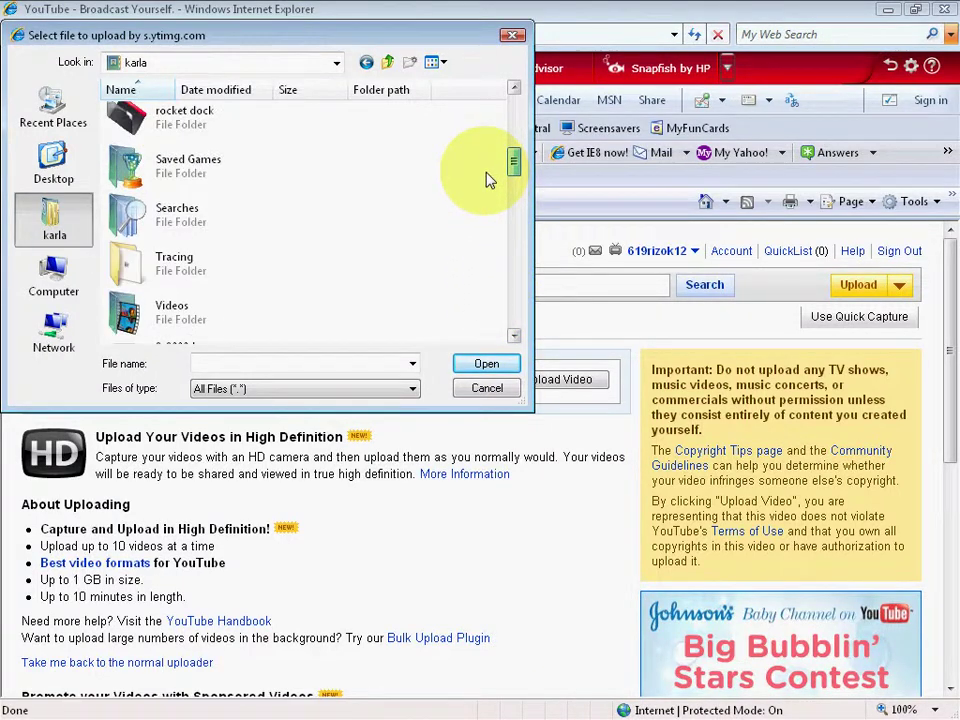
double_click(193, 326)
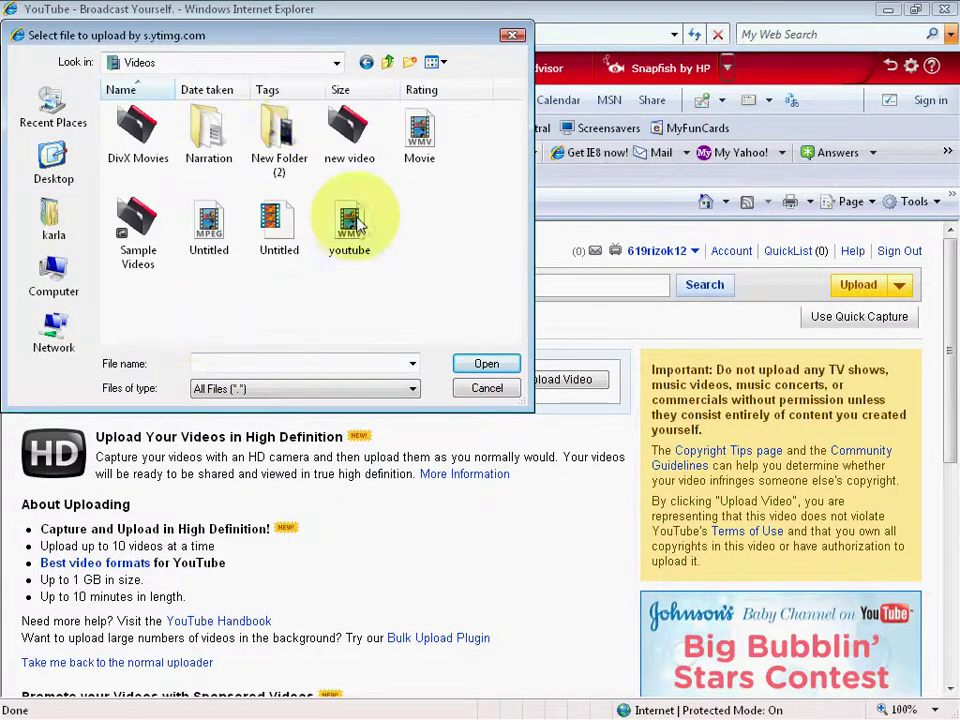
double_click(279, 125)
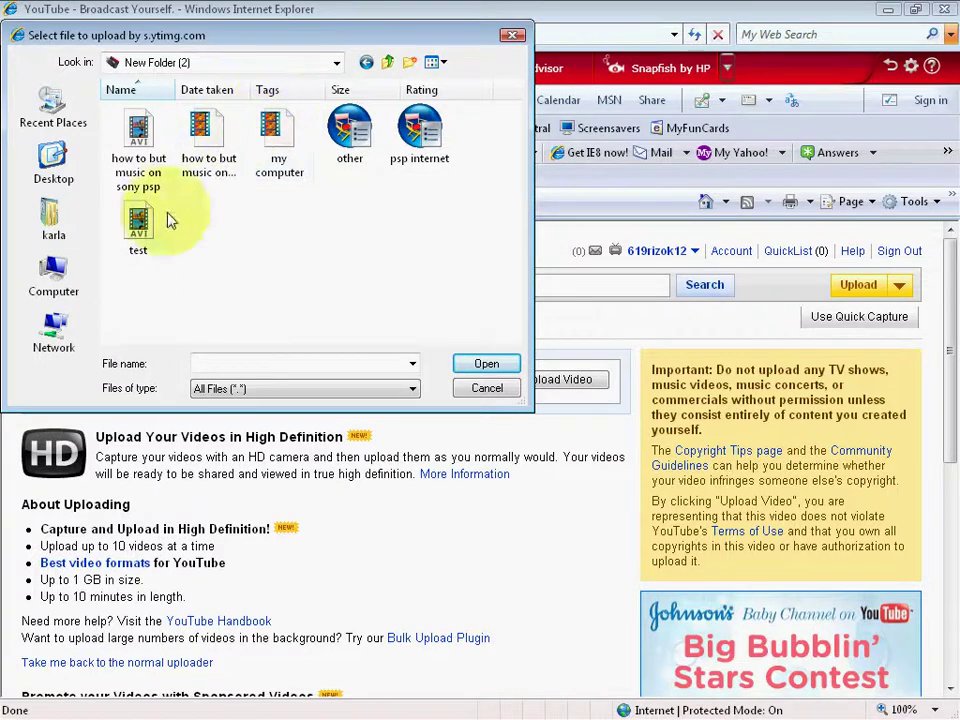
left_click(138, 224)
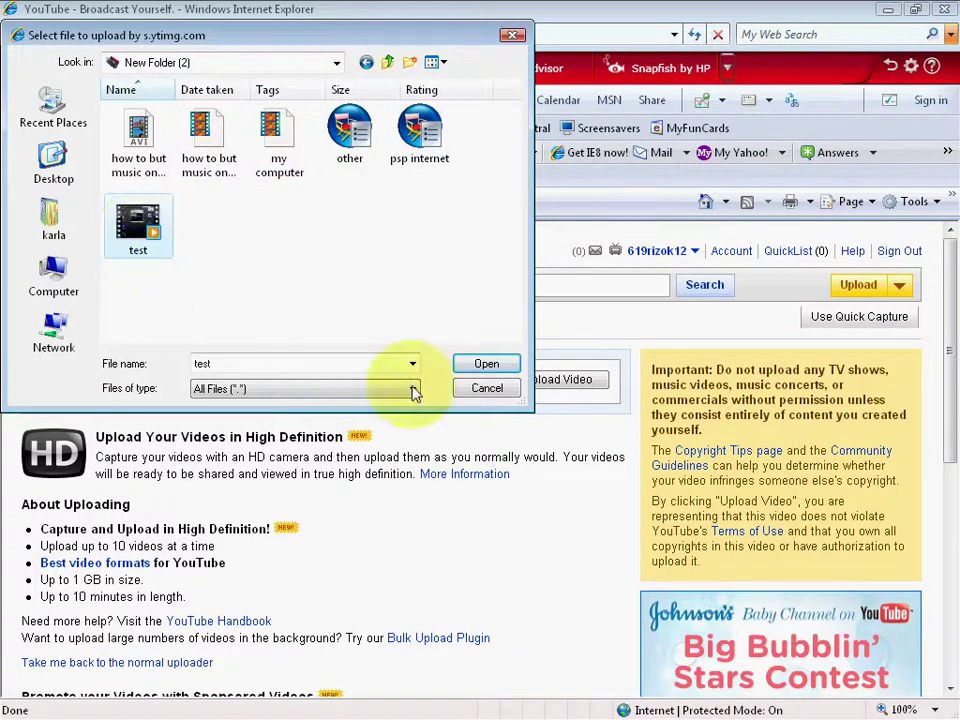
left_click(486, 364)
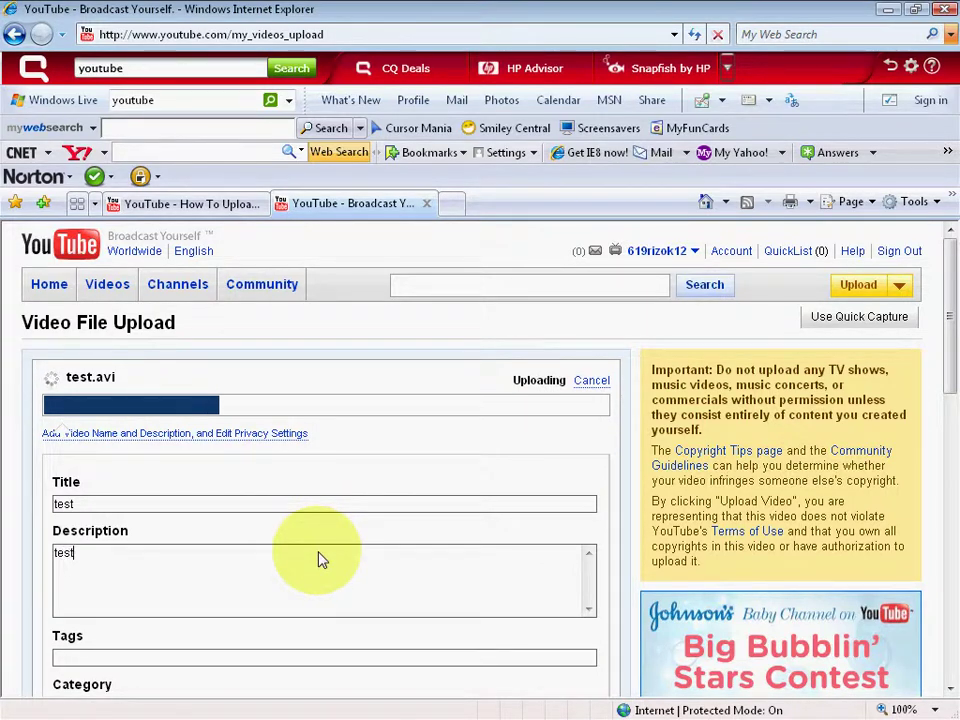
Save the uploading video's settings with title and description 'test'.
mouse_move(949, 320)
left_mouse_down()
mouse_move(956, 428)
mouse_move(952, 371)
left_mouse_up()
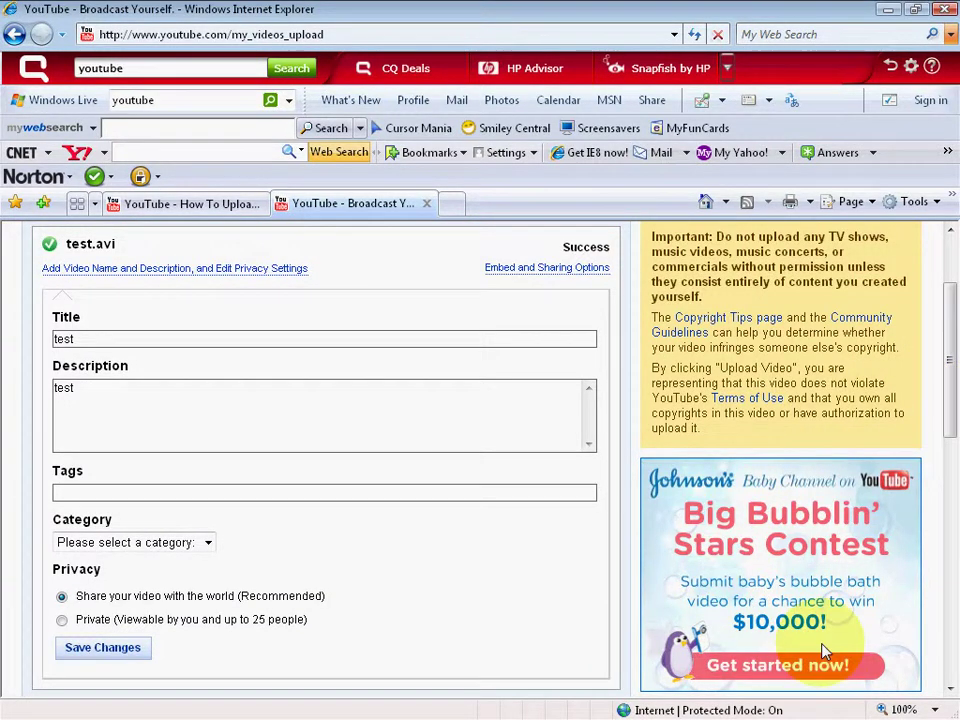
left_click(133, 645)
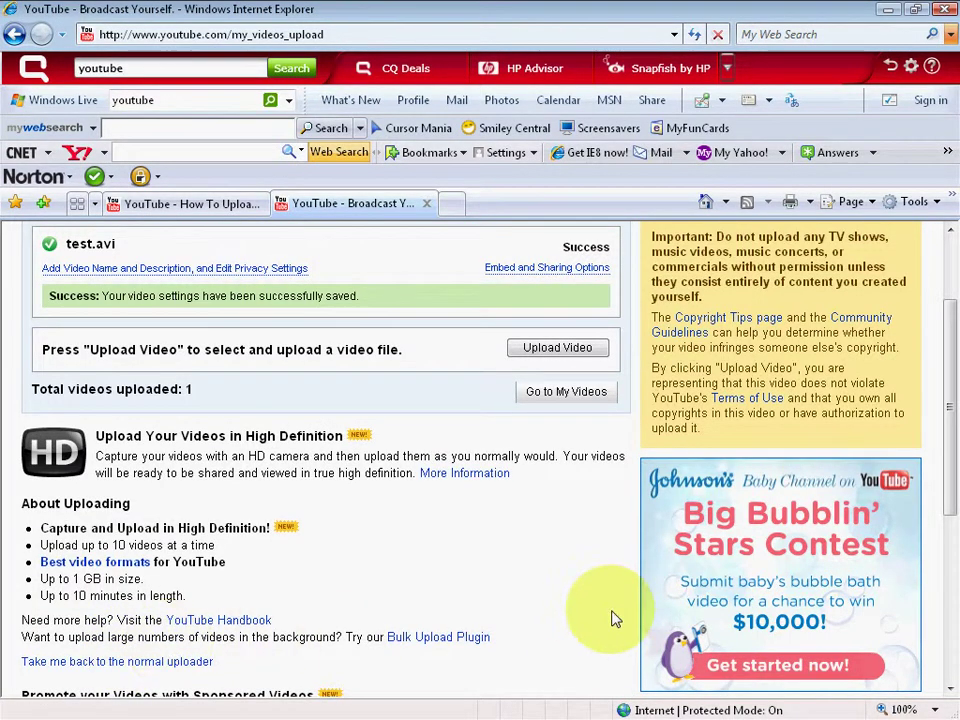
Open My Videos and check the new 'test' video is listed as processing.
left_click_drag(949, 445, 949, 318)
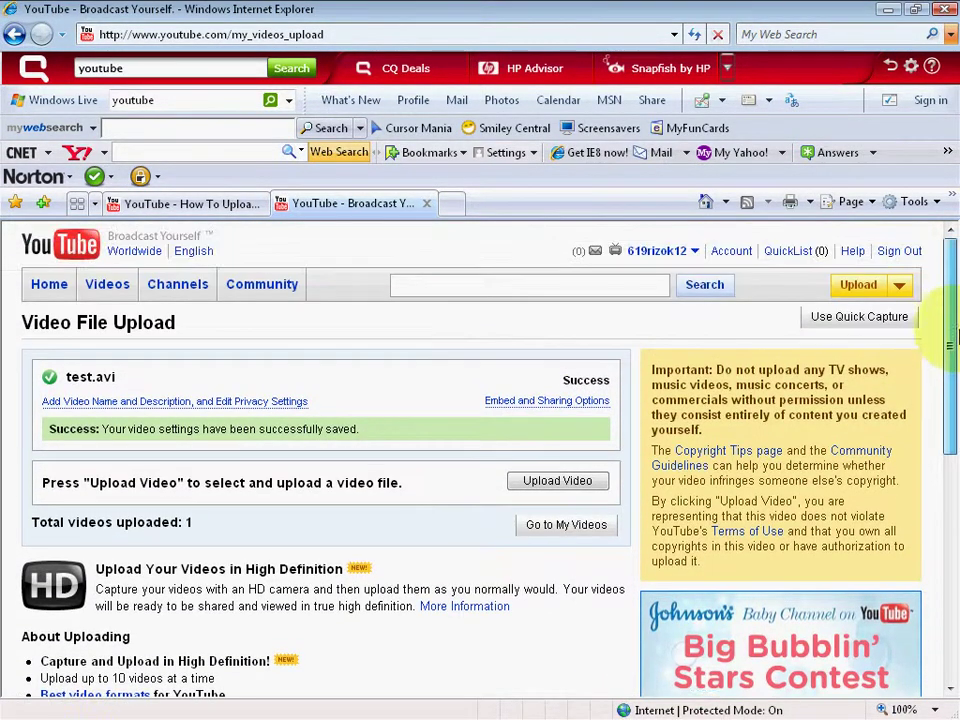
left_click(660, 270)
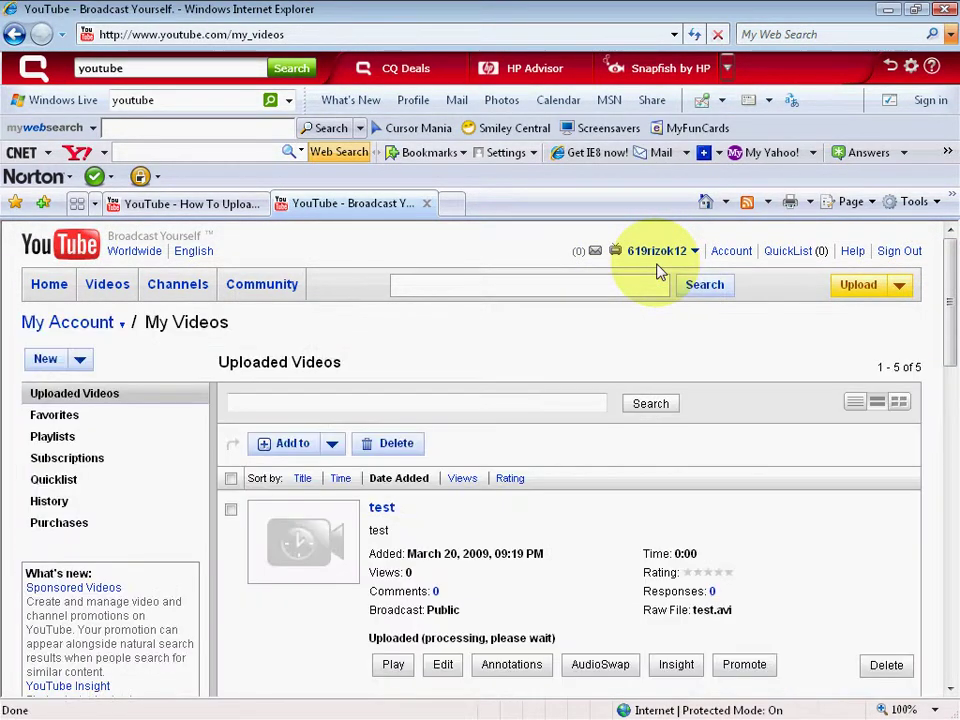
scroll(952, 358, "down", 2)
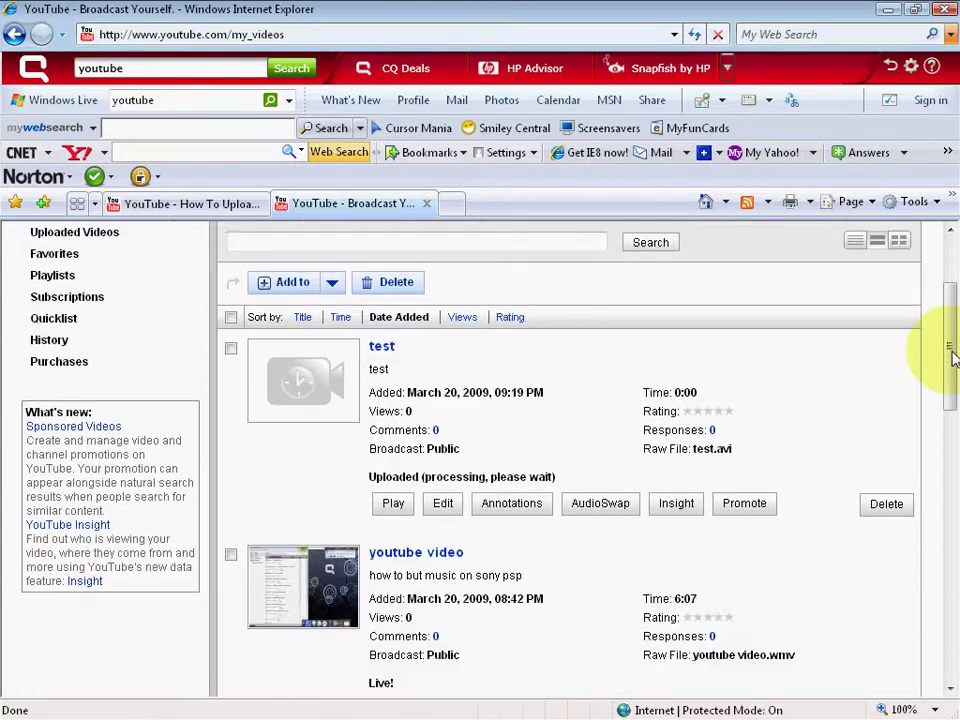
scroll(952, 358, "down", 3)
scroll(952, 358, "up", 2)
scroll(952, 358, "up", 1)
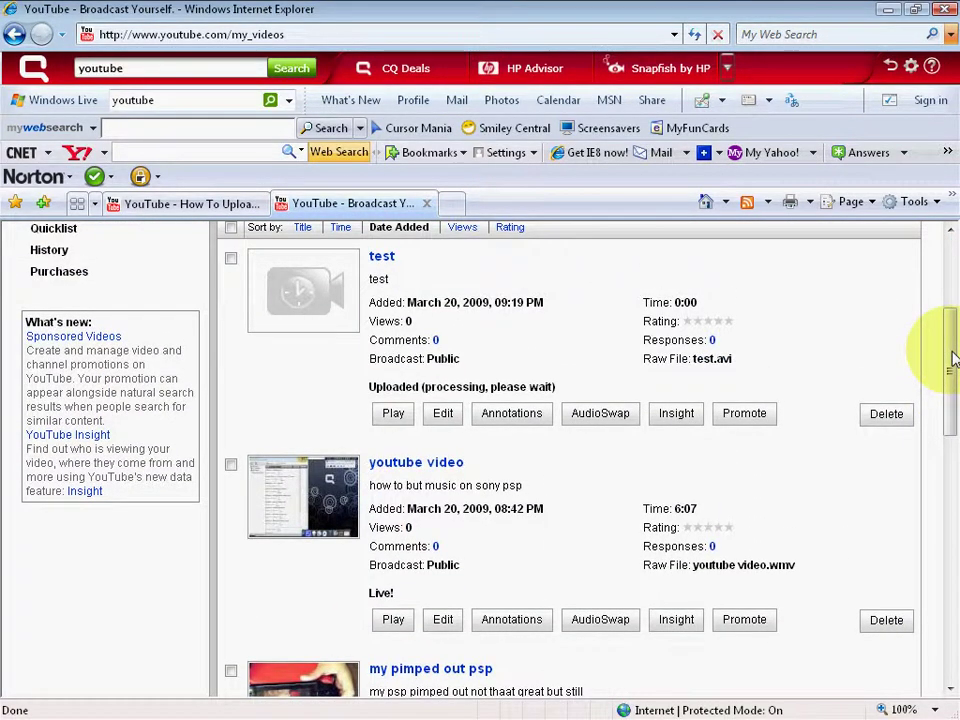
left_click_drag(951, 353, 947, 318)
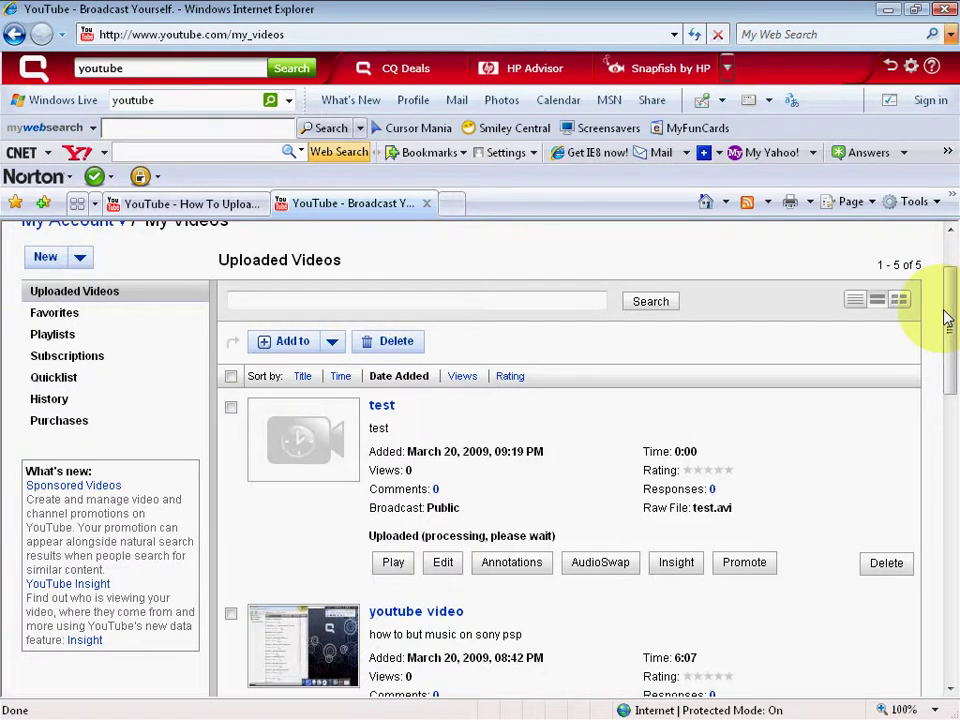
left_click(897, 10)
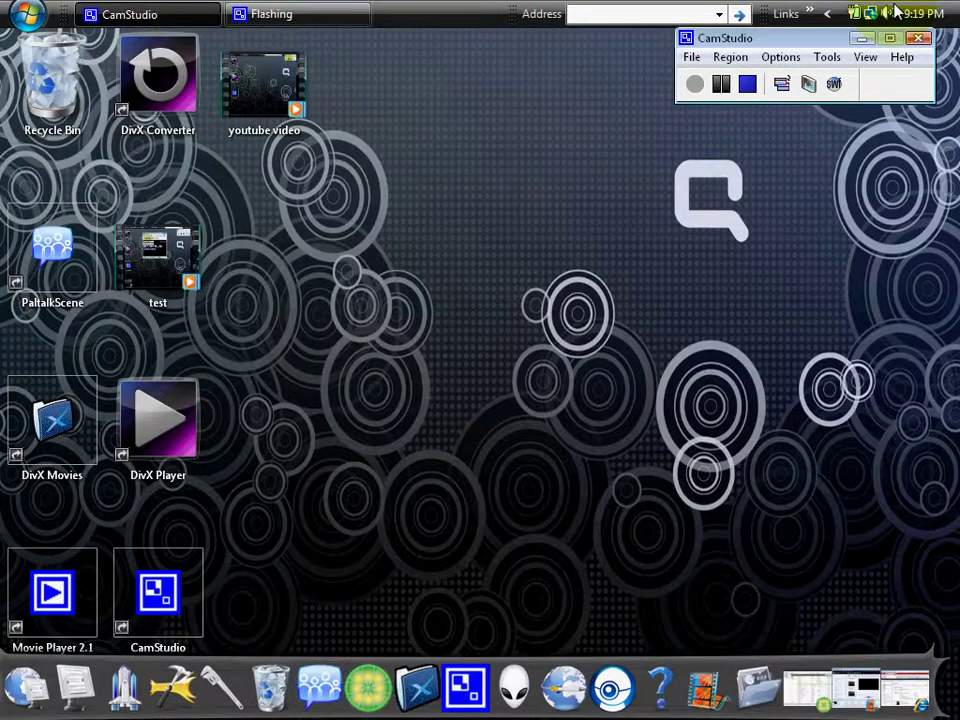